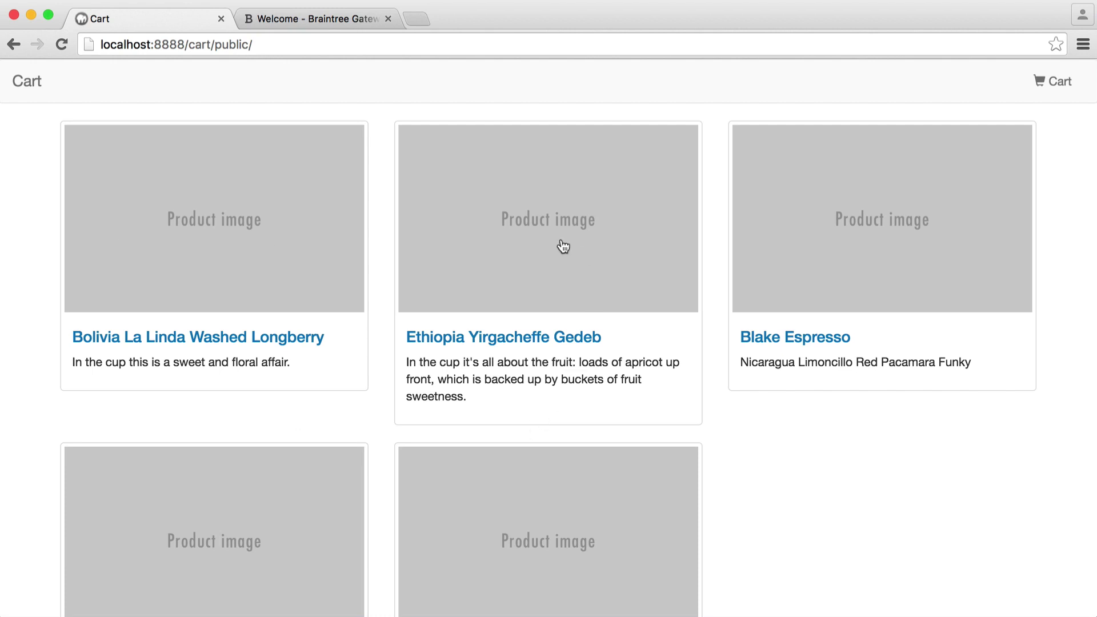
Step: Inspect the products table columns and stock levels in Sequel Pro
scroll(551, 280, down, 4)
scroll(555, 304, up, 4)
scroll(454, 316, down, 2)
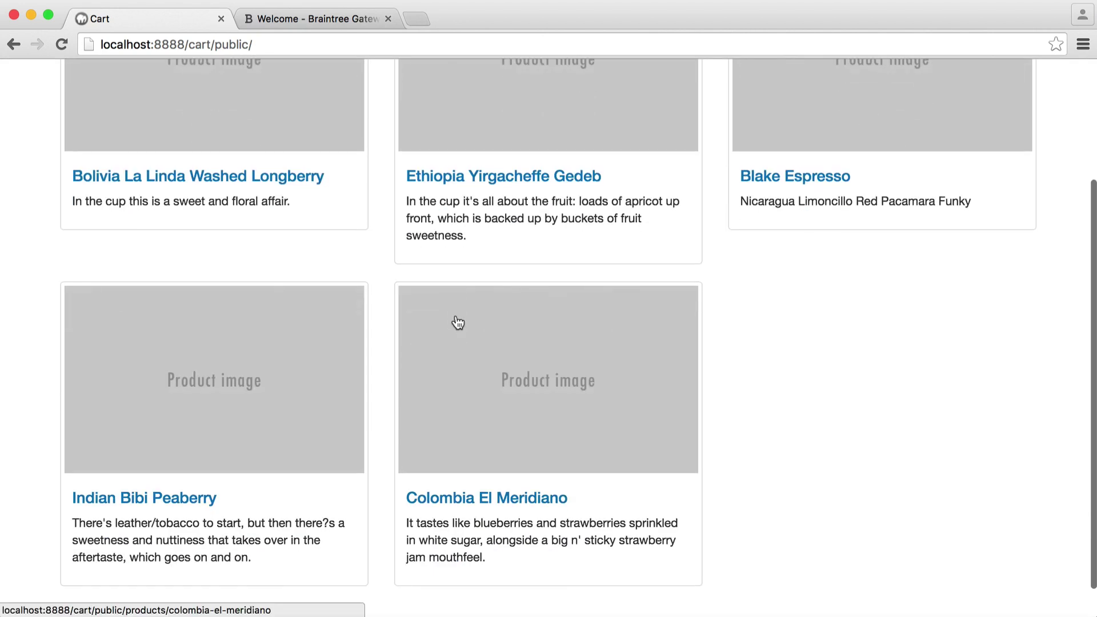
scroll(454, 316, up, 2)
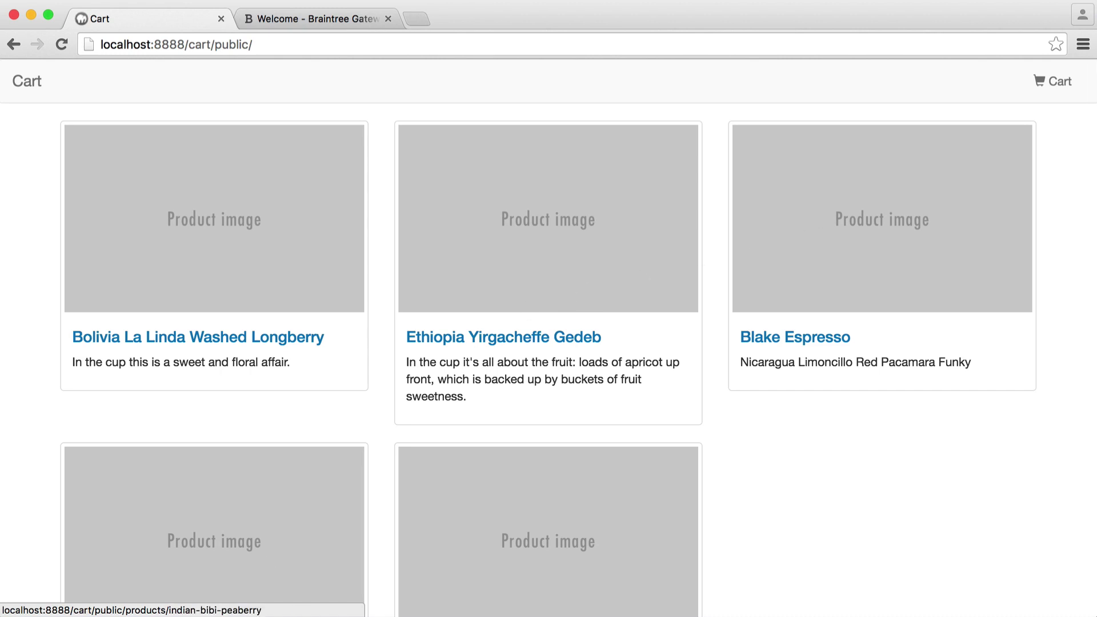
key(super+Tab)
click(414, 311)
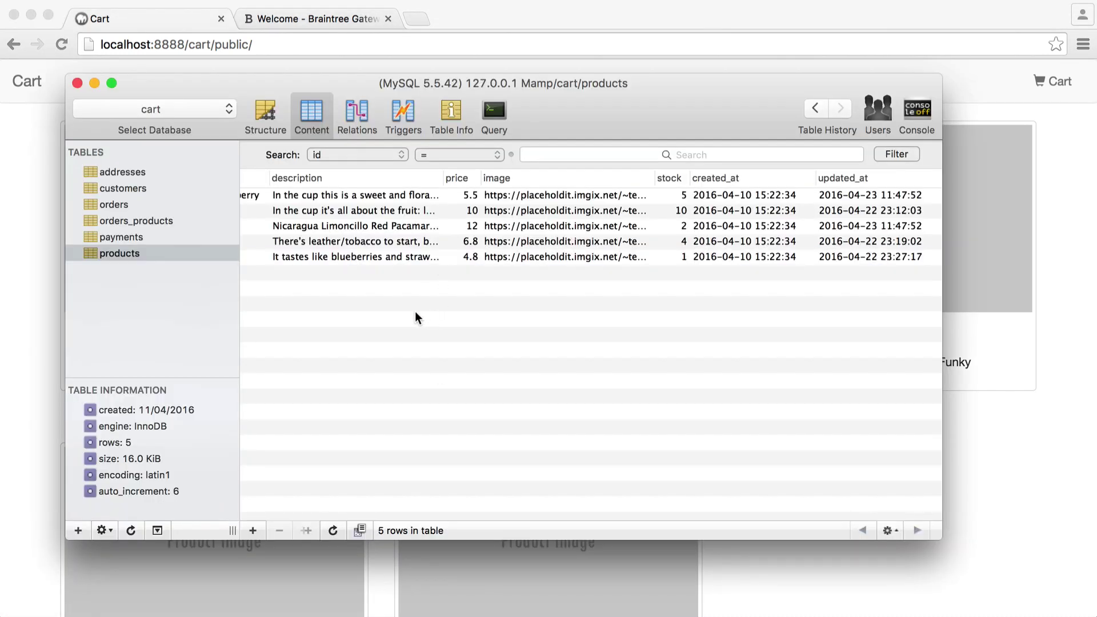
scroll(413, 310, left, 5)
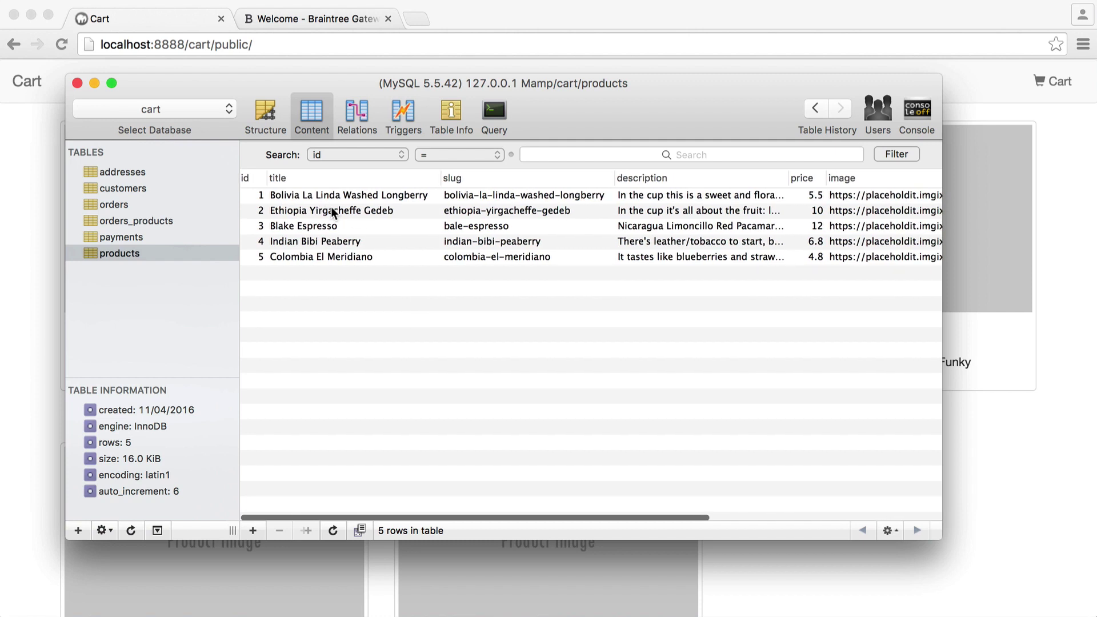
scroll(483, 224, right, 5)
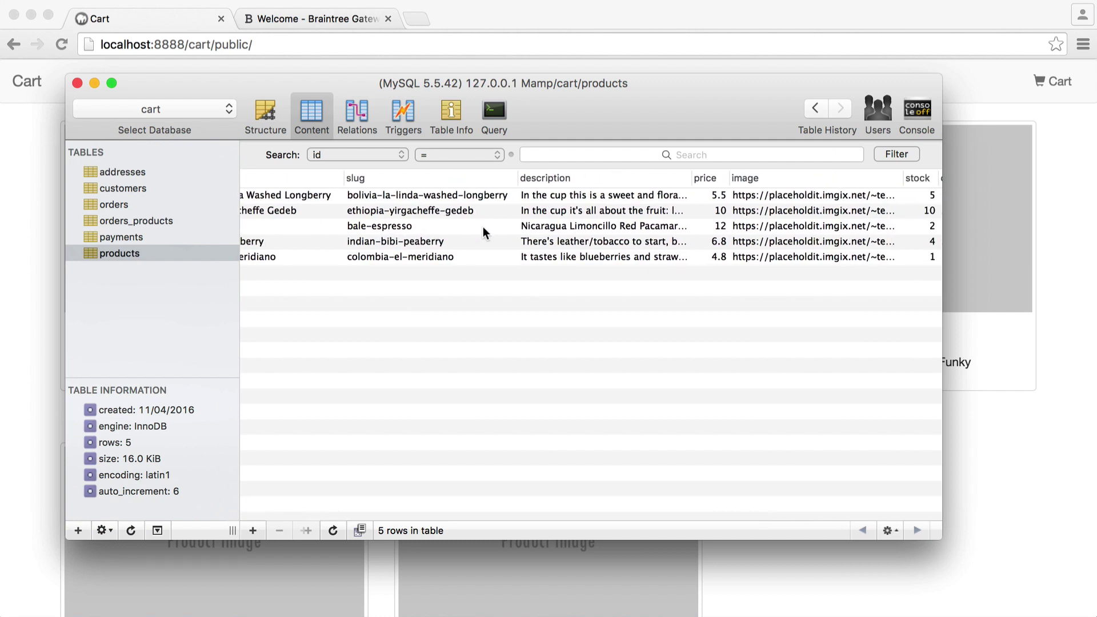
scroll(482, 229, right, 3)
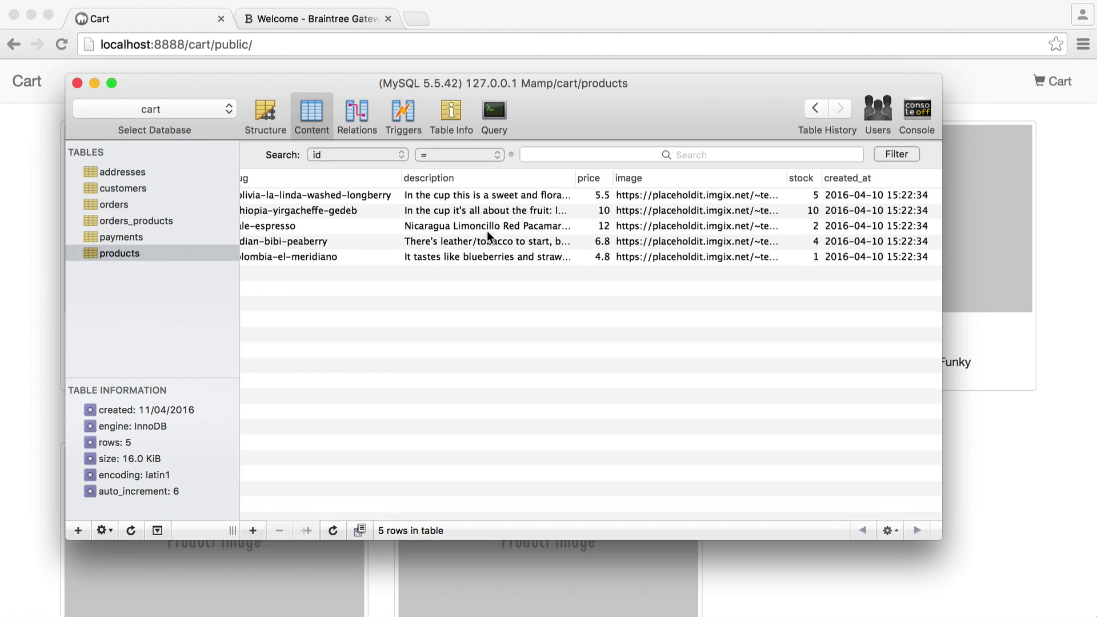
Step: Recheck the products table, then open the Bolivia La Linda Washed Longberry product page
key(super+Tab)
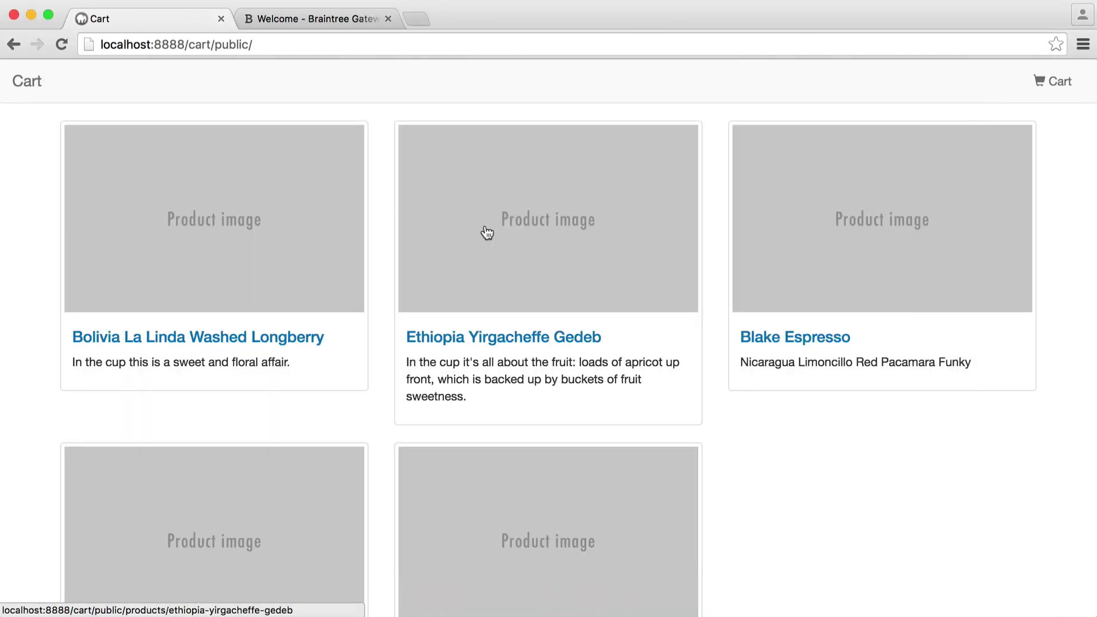
key(super+Tab)
scroll(565, 239, right, 2)
scroll(564, 239, right, 3)
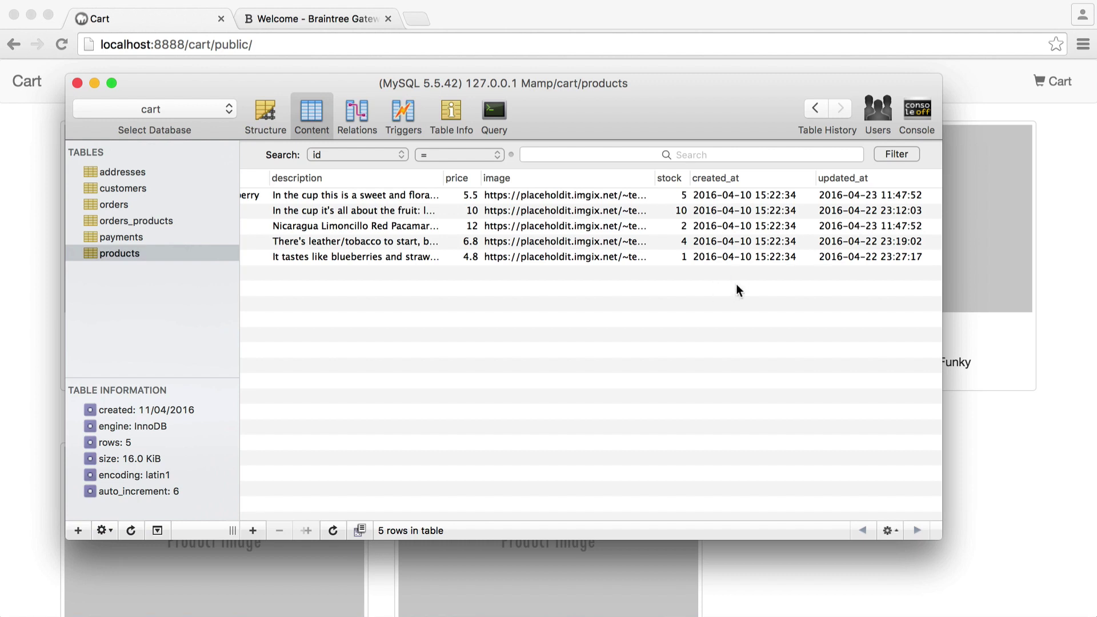
key(super+Tab)
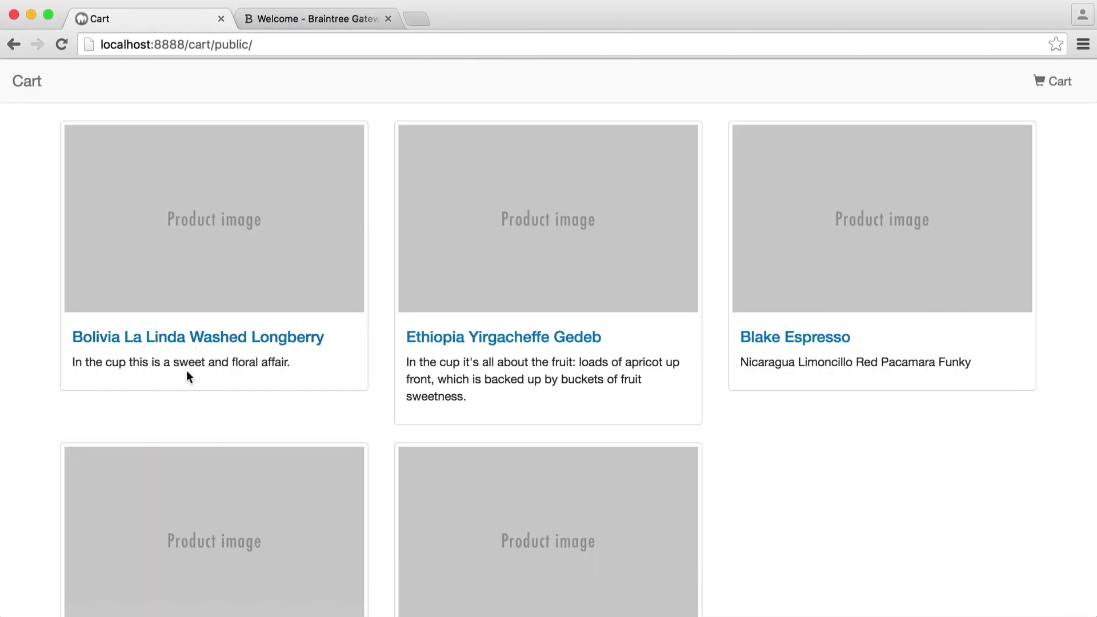
click(216, 341)
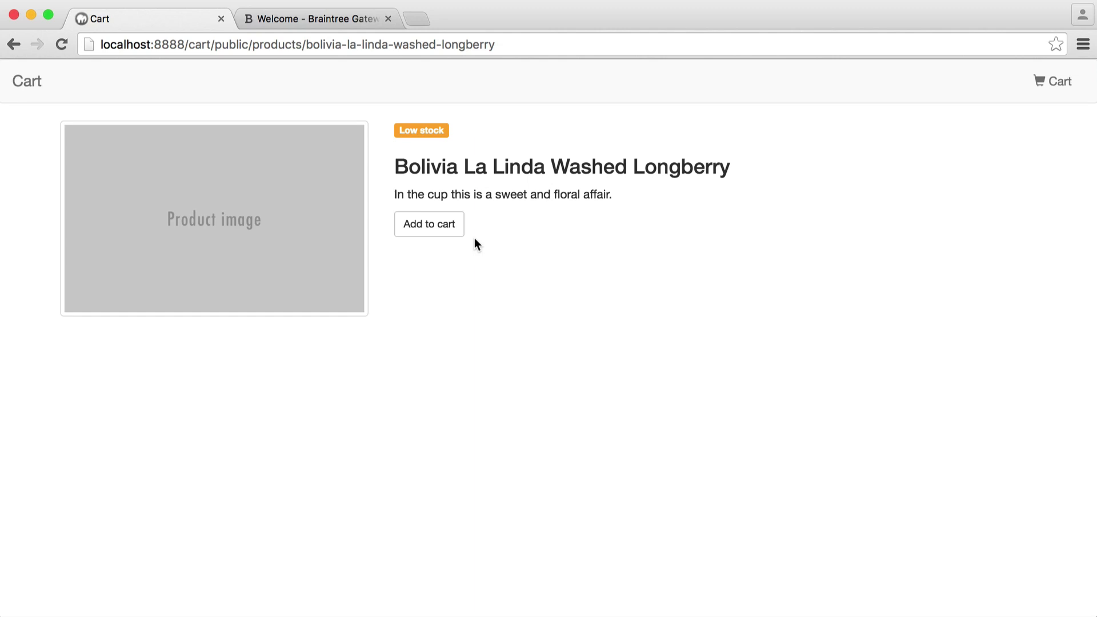
Step: Add Bolivia La Linda, Blake Espresso and Colombia El Meridiano to the cart
click(434, 226)
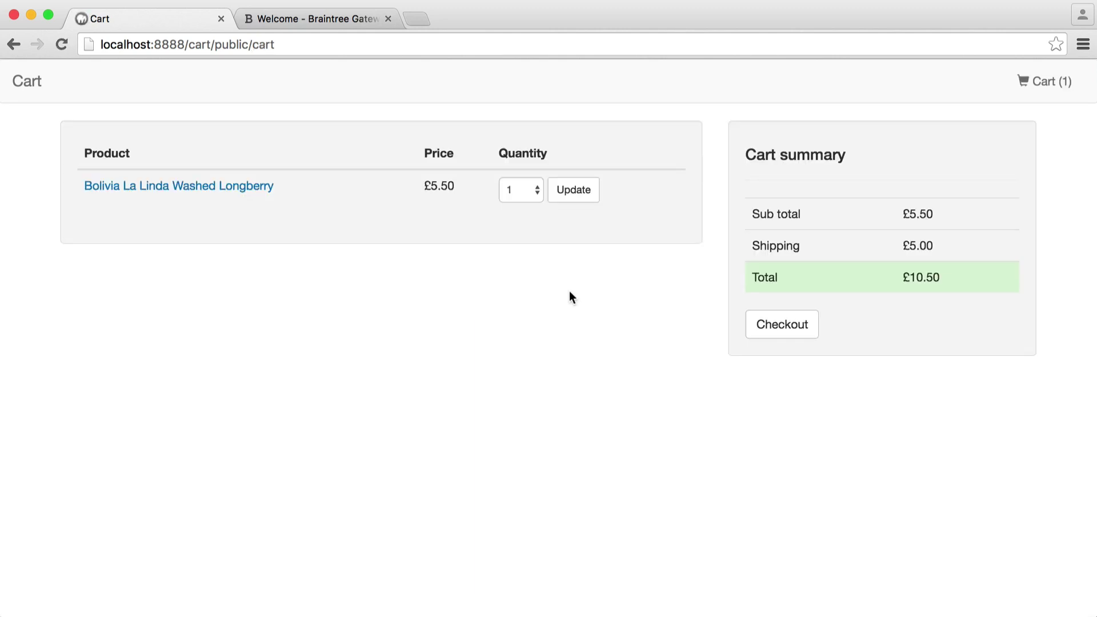
click(32, 85)
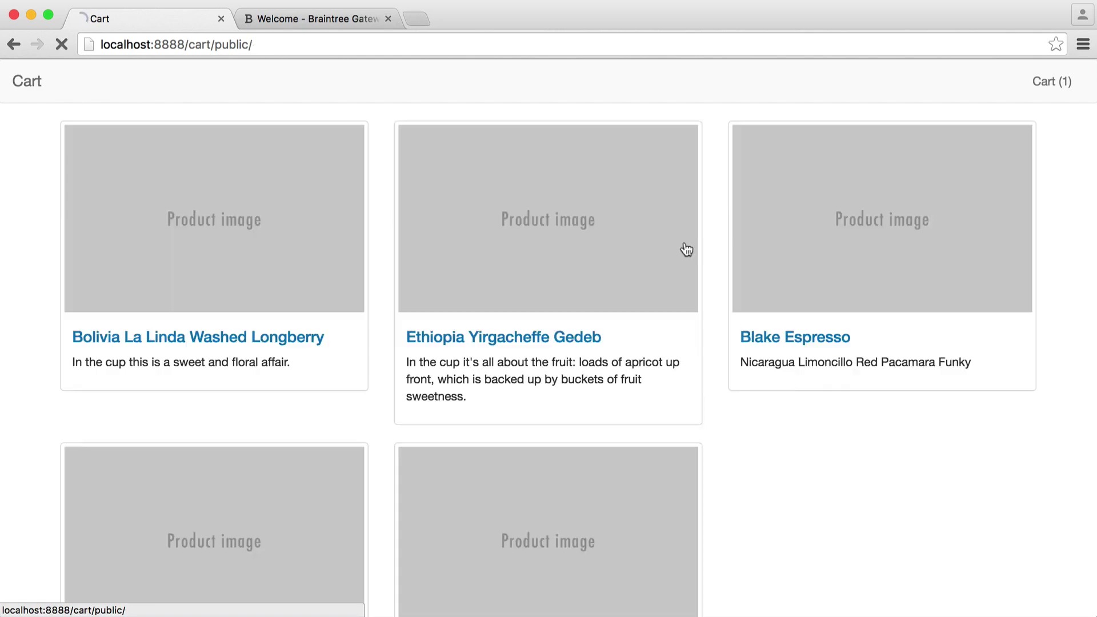
scroll(691, 254, down, 2)
click(794, 276)
click(403, 224)
click(22, 83)
scroll(577, 480, down, 3)
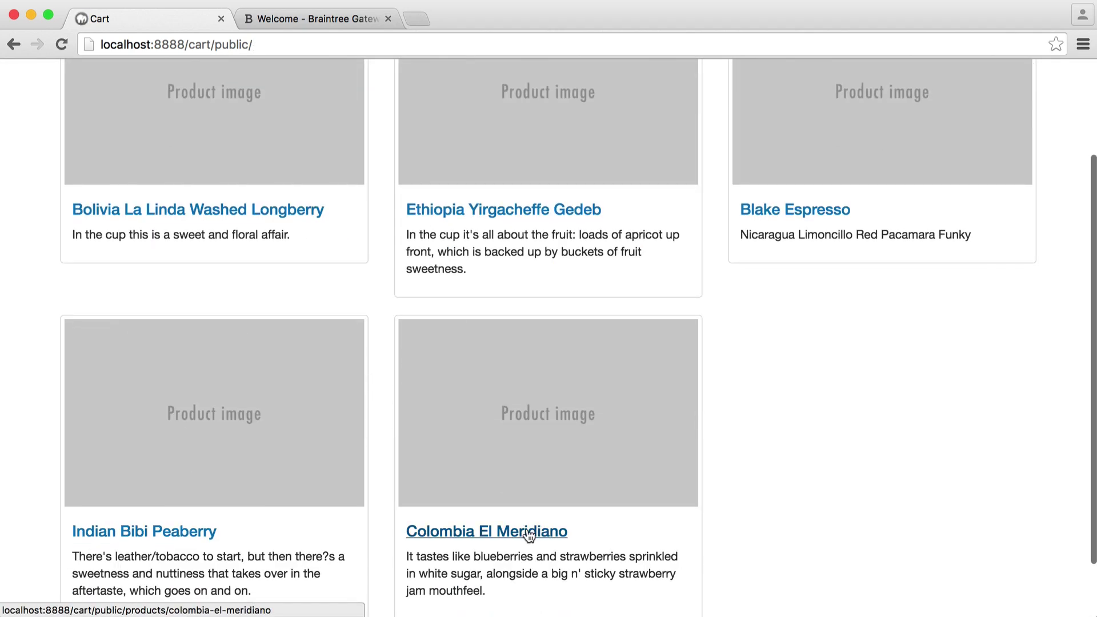
click(529, 532)
click(427, 223)
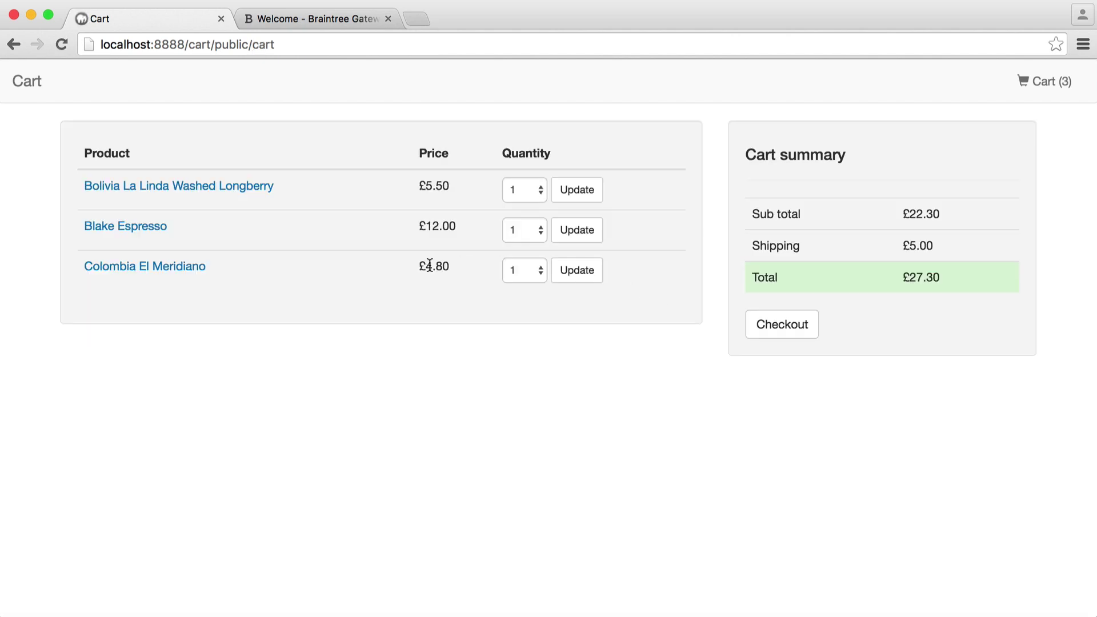
Step: Set the Blake Espresso quantity to 2 and update the cart
key(super+Tab)
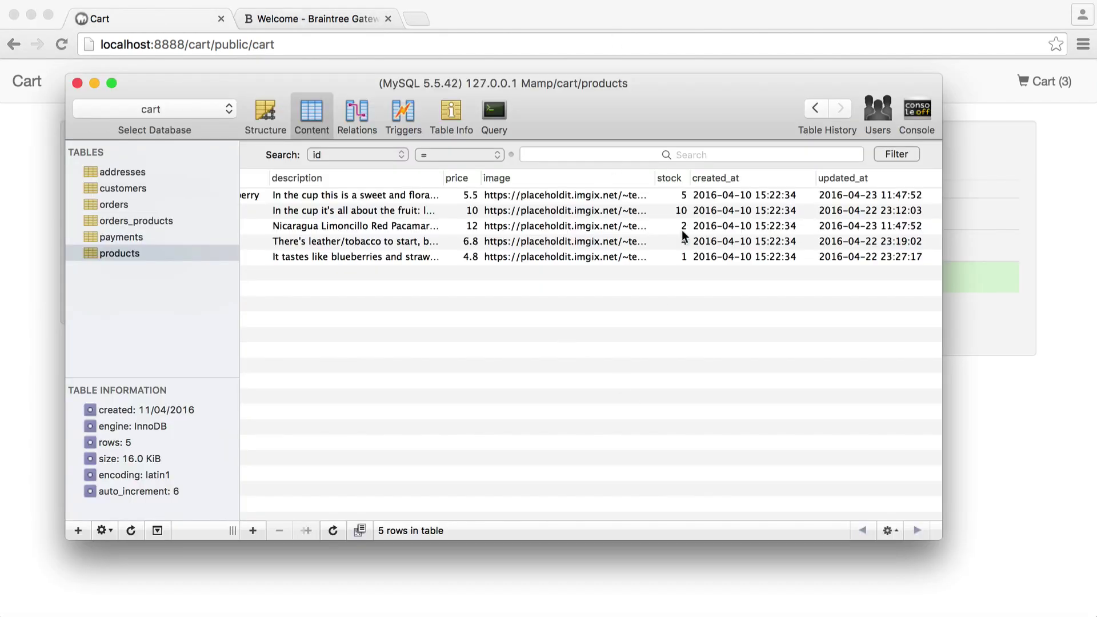
key(super+Tab)
click(537, 231)
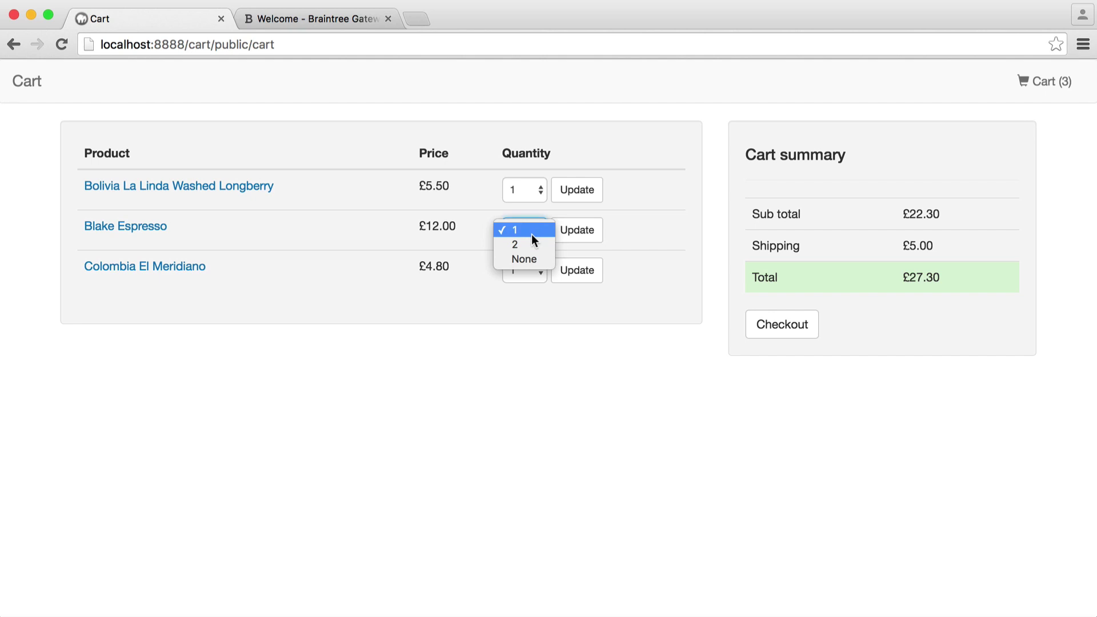
click(531, 244)
click(523, 228)
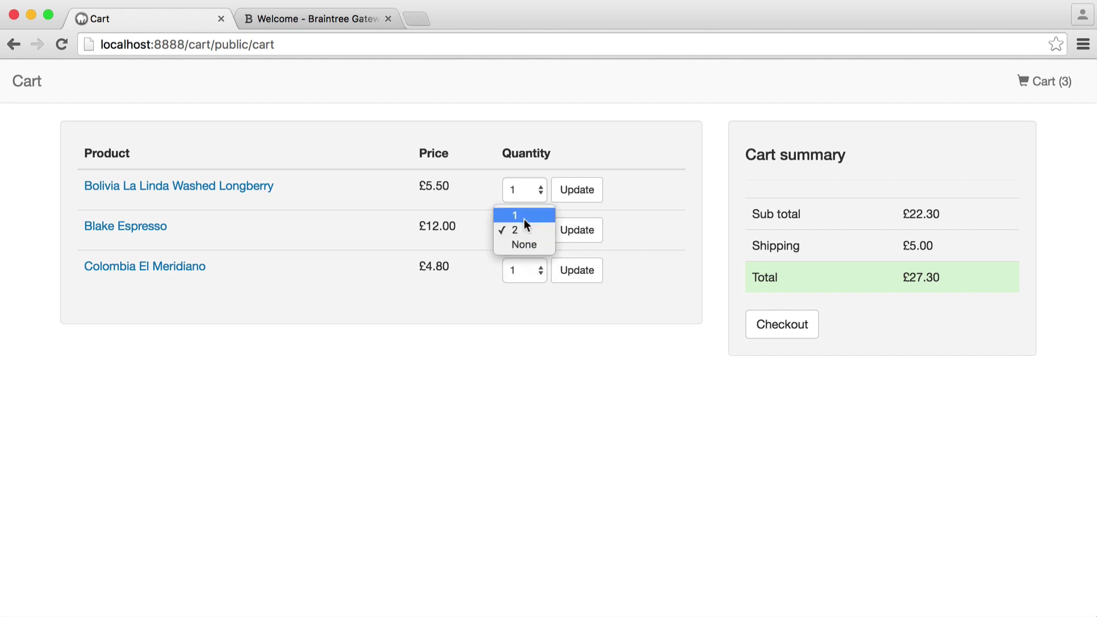
click(527, 230)
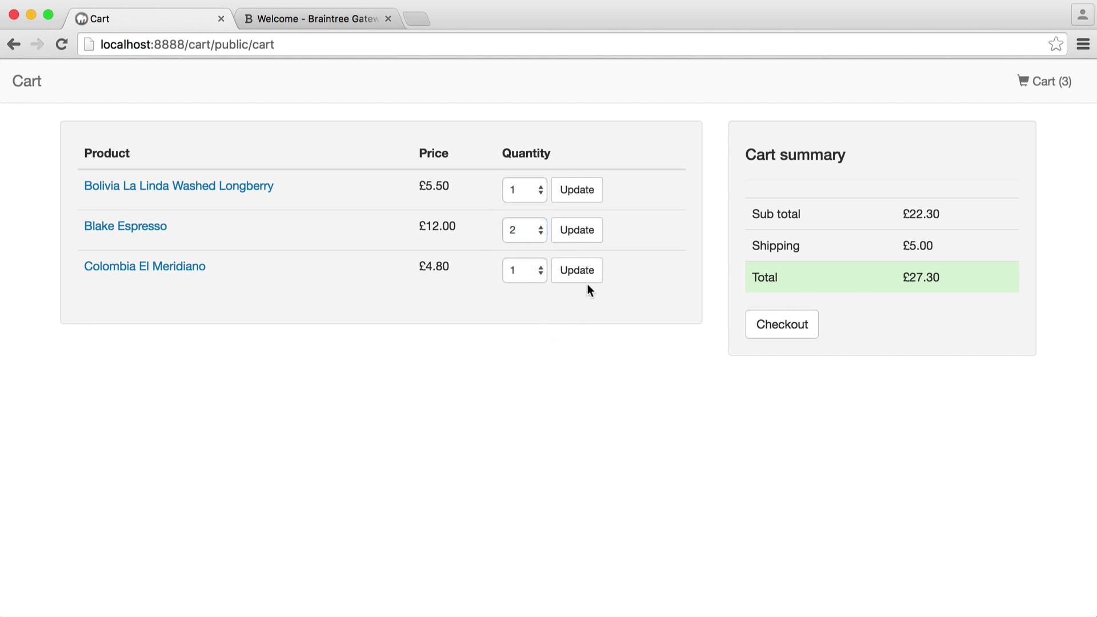
click(578, 235)
Step: Check the Blake Espresso £12.00 price against its product page
drag(423, 228, 460, 227)
click(457, 341)
click(150, 229)
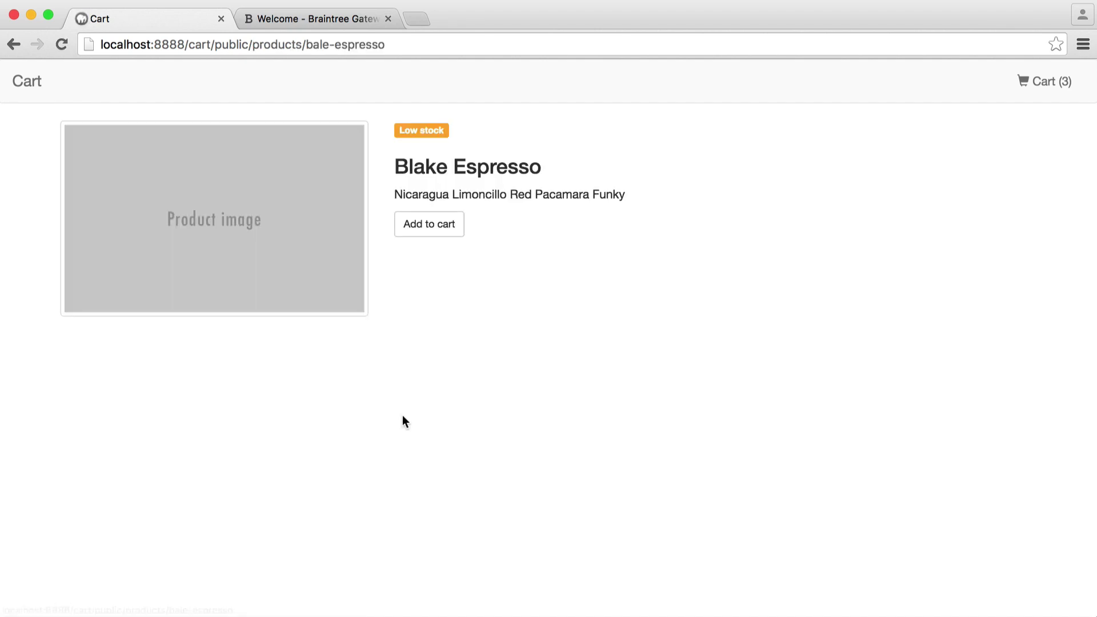
key(super+bracketleft)
drag(422, 228, 478, 228)
click(504, 254)
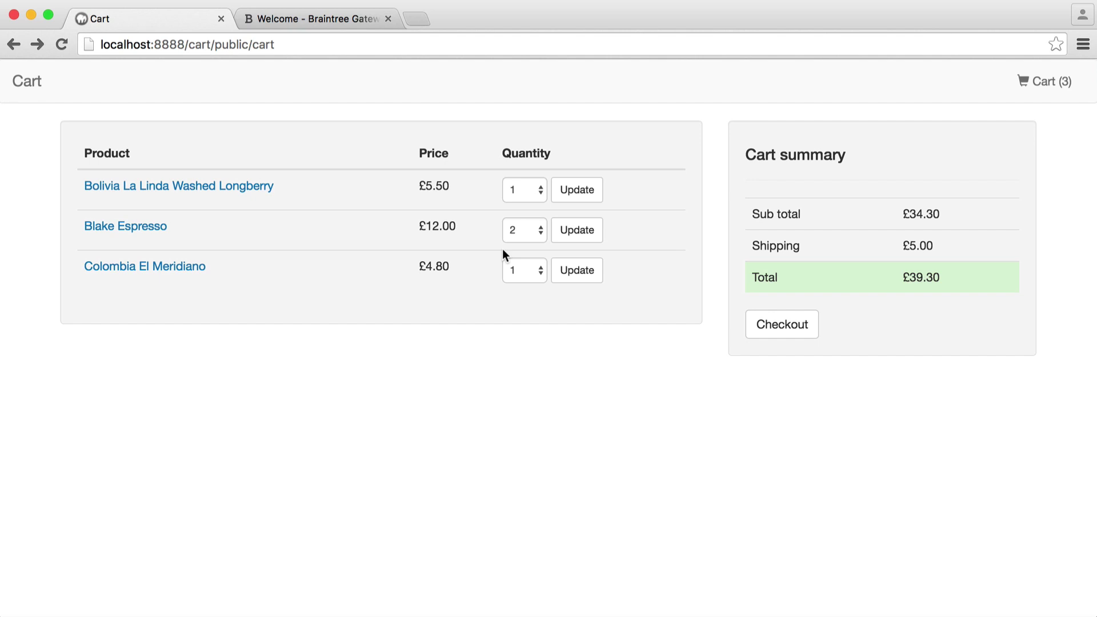
click(519, 231)
click(504, 326)
Step: Remove Colombia El Meridiano and verify the £29.50 sub total and £5.00 shipping
click(524, 271)
click(524, 285)
click(574, 270)
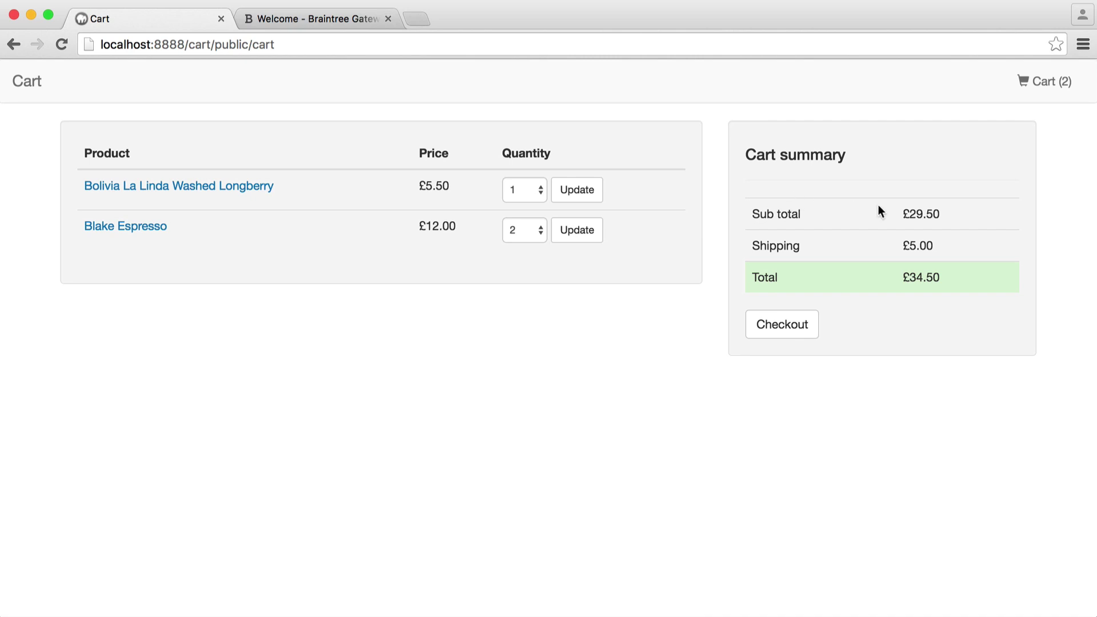
drag(900, 218, 939, 215)
click(928, 249)
drag(902, 246, 963, 250)
click(964, 251)
Step: On the checkout form, enter the customer's email address and full name
click(791, 333)
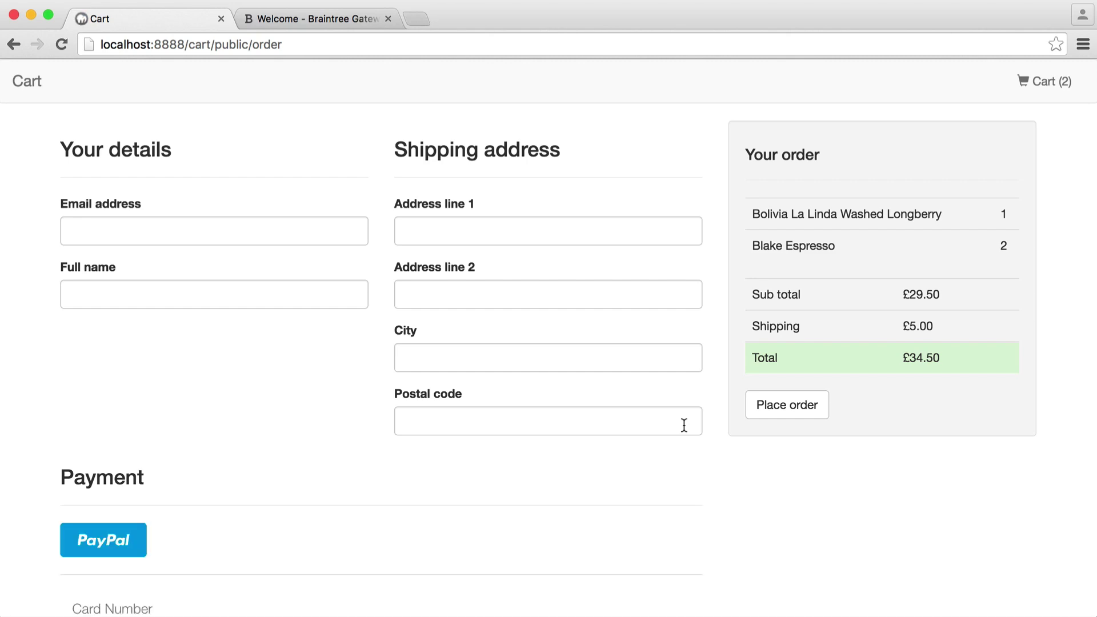
scroll(142, 328, down, 5)
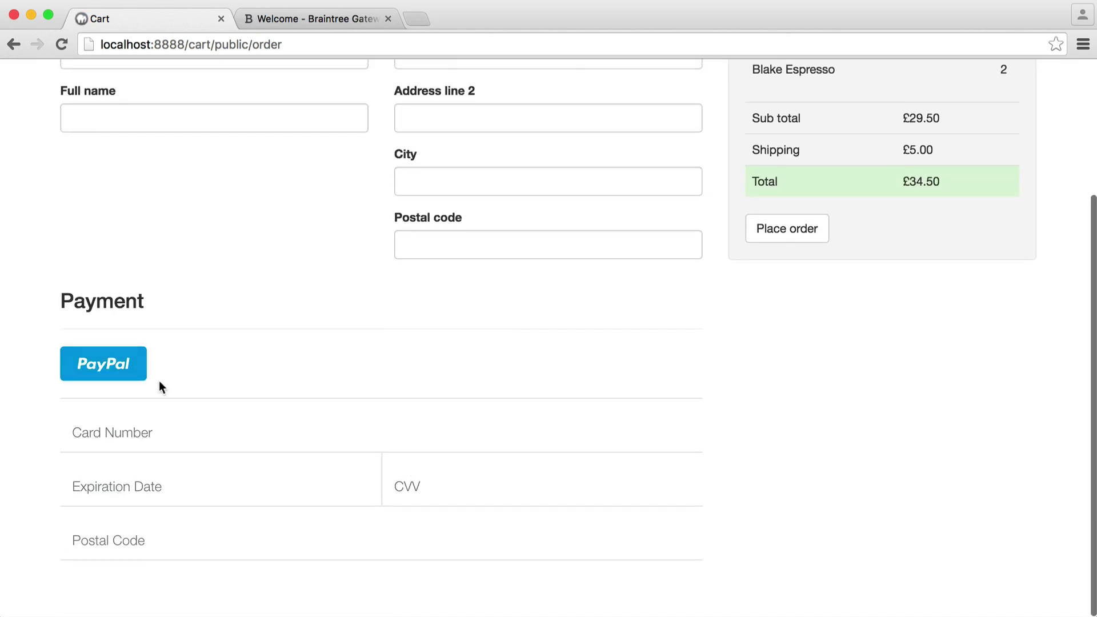
scroll(159, 383, up, 5)
click(242, 241)
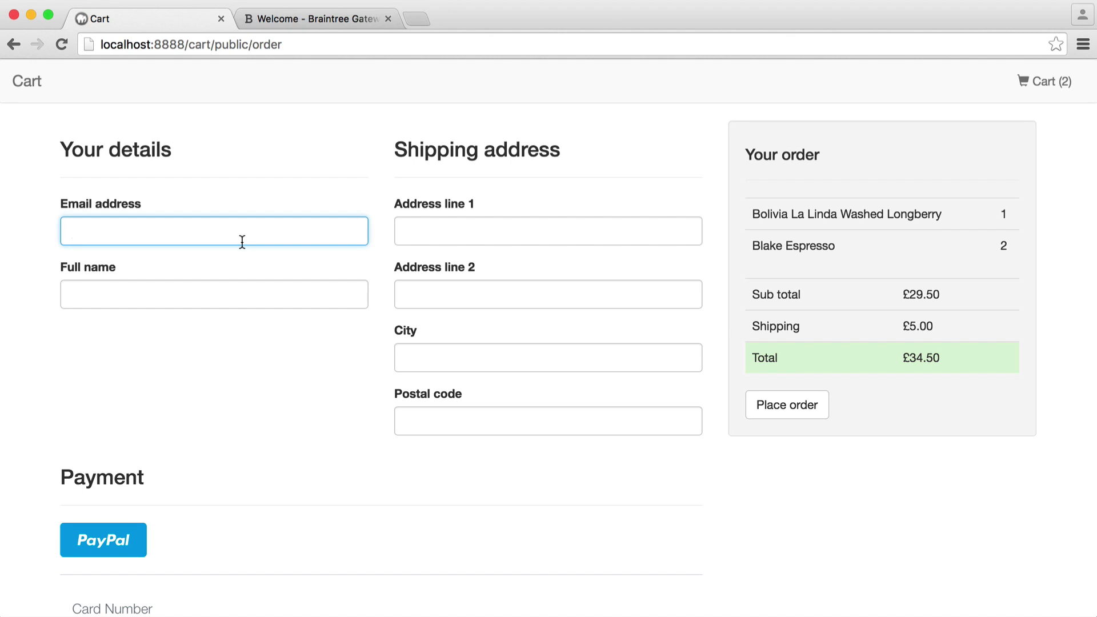
key(Tab)
text(Alex Garrett)
click(320, 205)
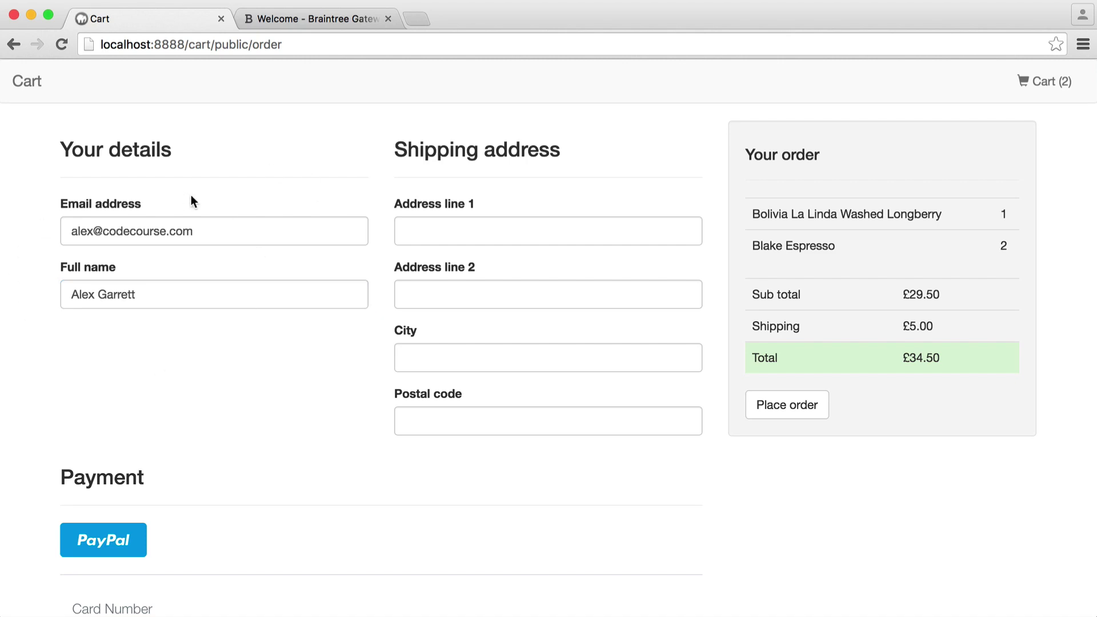
Step: Fill in the shipping address lines, city and postal code
click(473, 227)
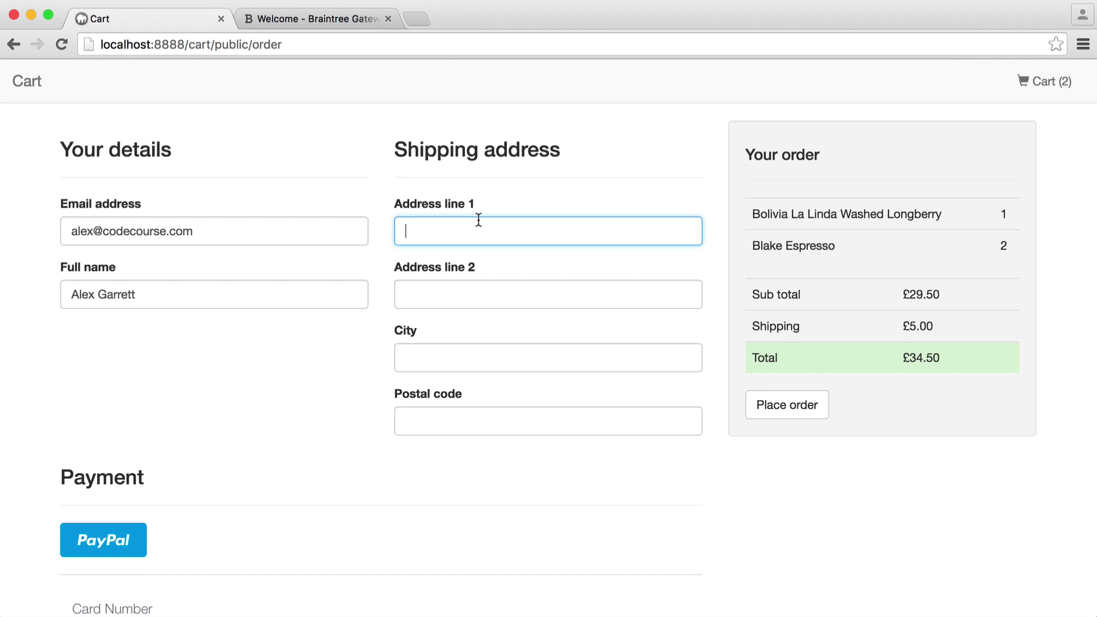
text(1 Course Place)
key(Tab)
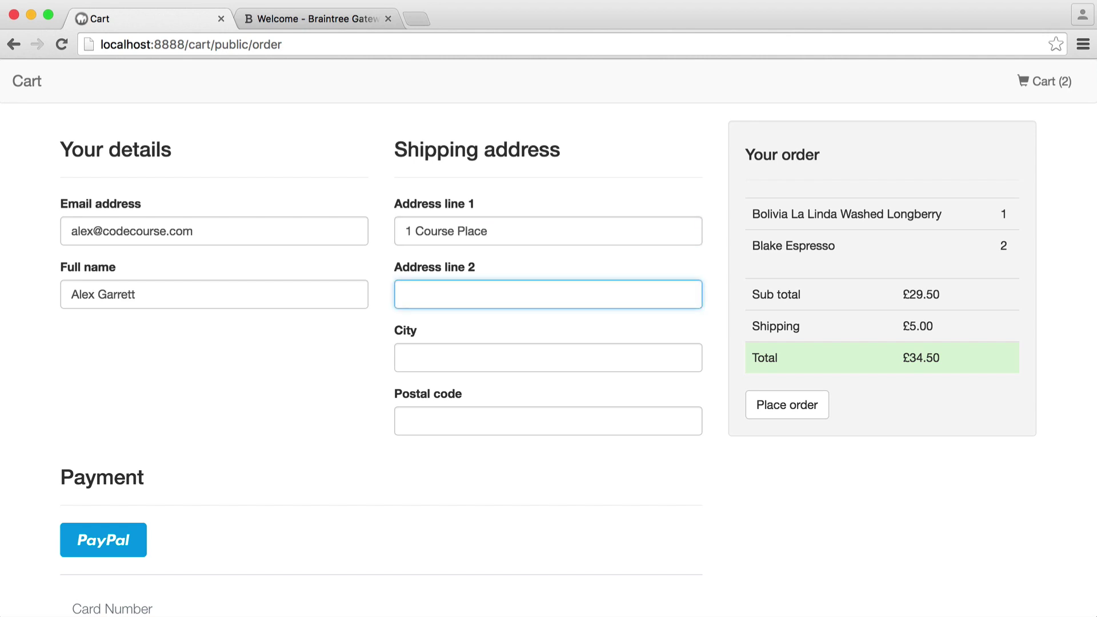
text(Coding)
key(Tab)
text(London)
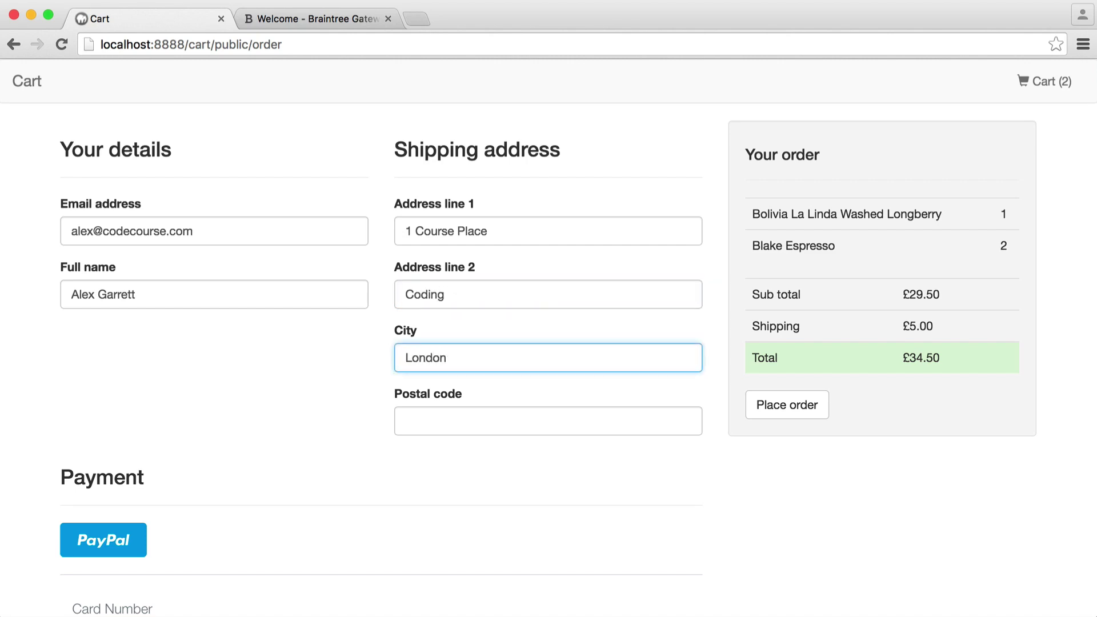
key(Tab)
text(CC1 CCT)
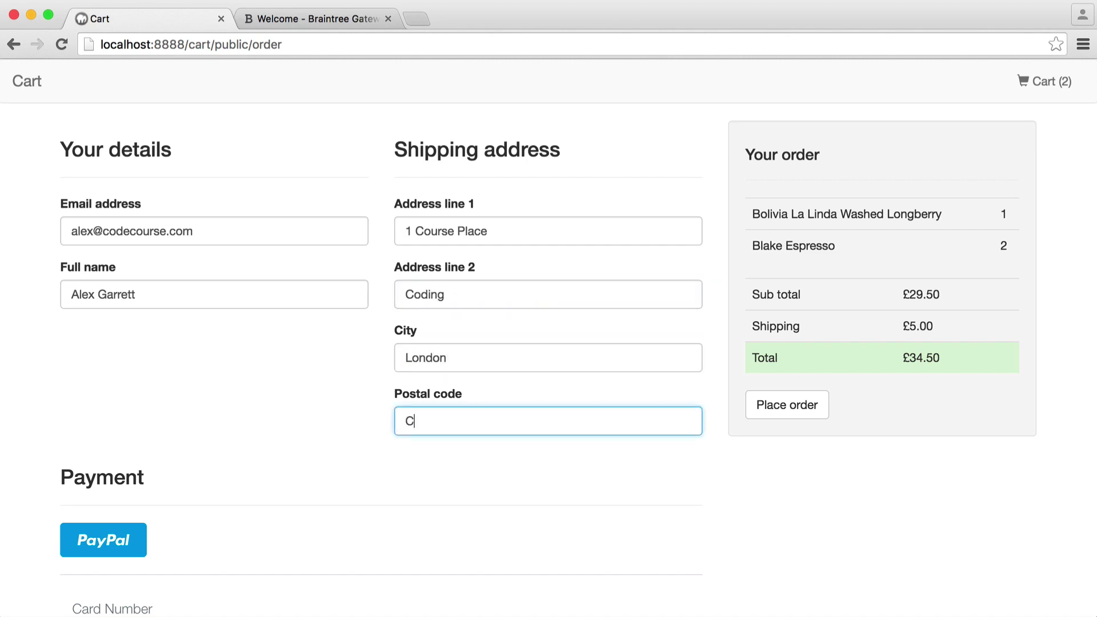
click(842, 476)
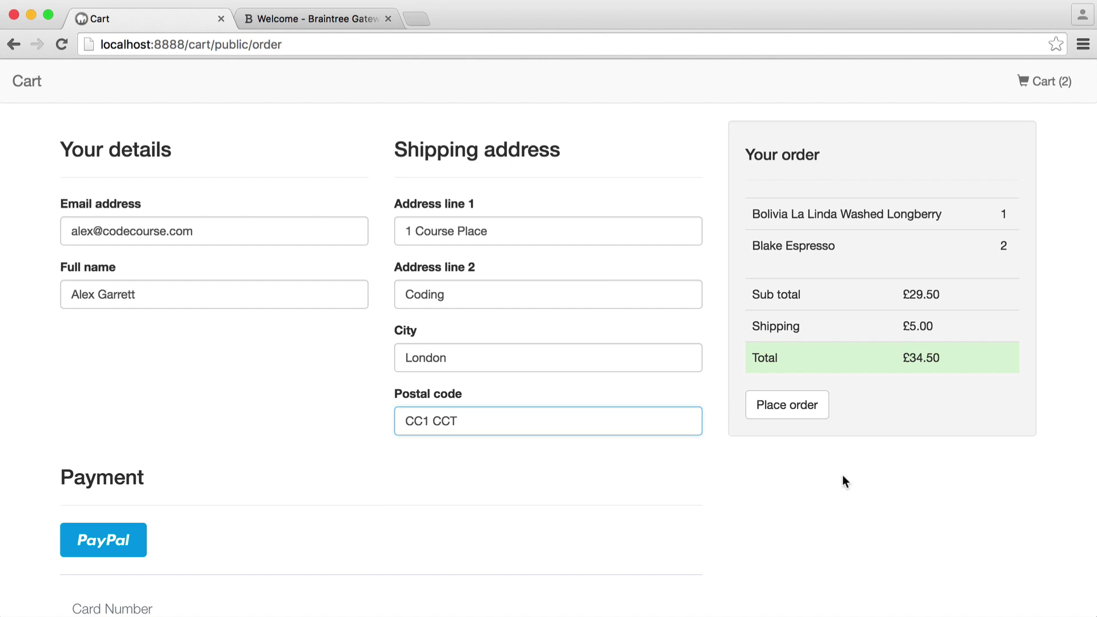
scroll(443, 475, down, 3)
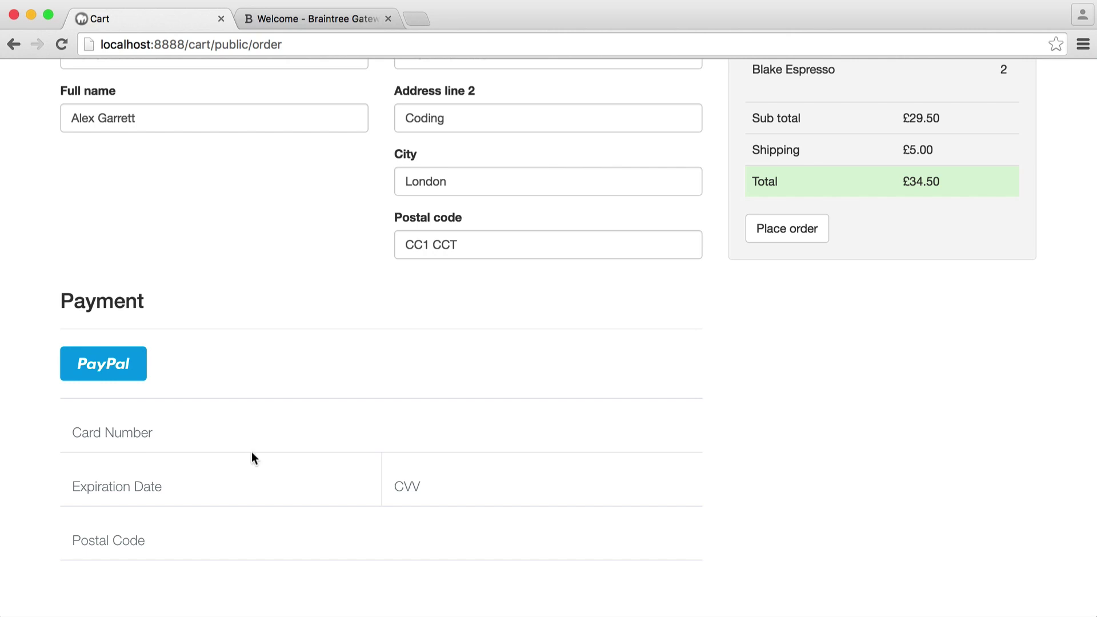
Step: Choose PayPal and approve the mock sandbox purchase in the popup
click(114, 374)
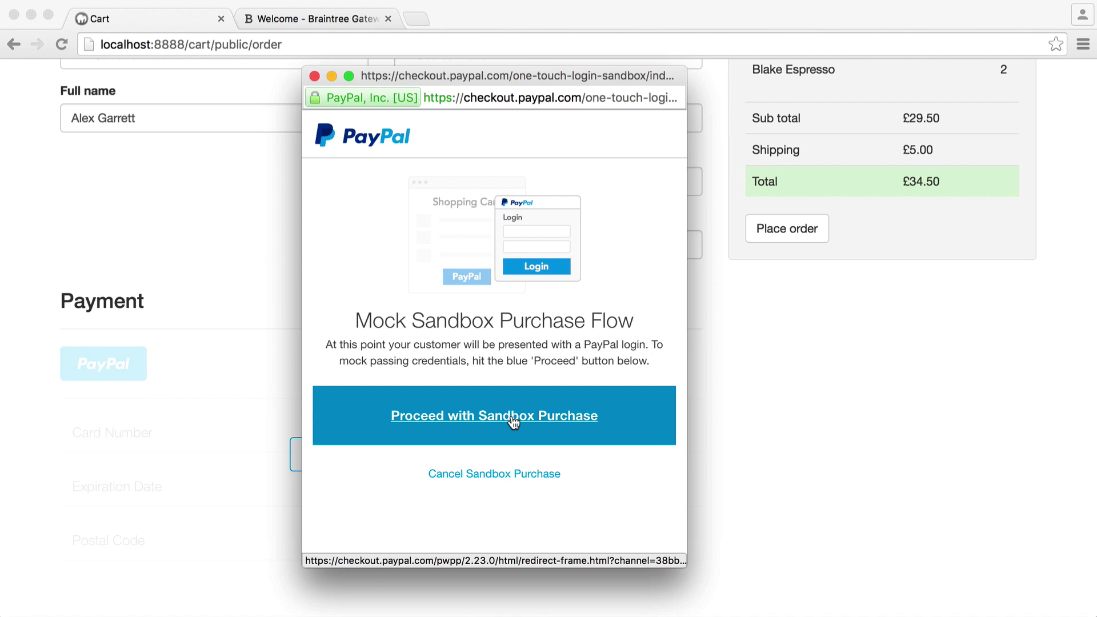
click(513, 419)
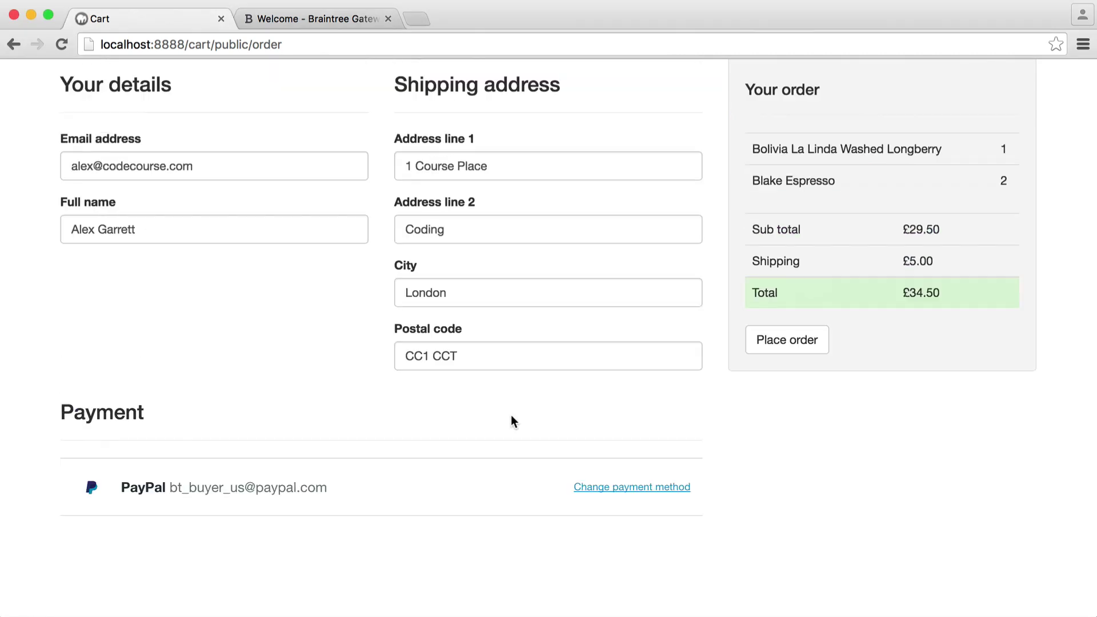
scroll(511, 421, up, 2)
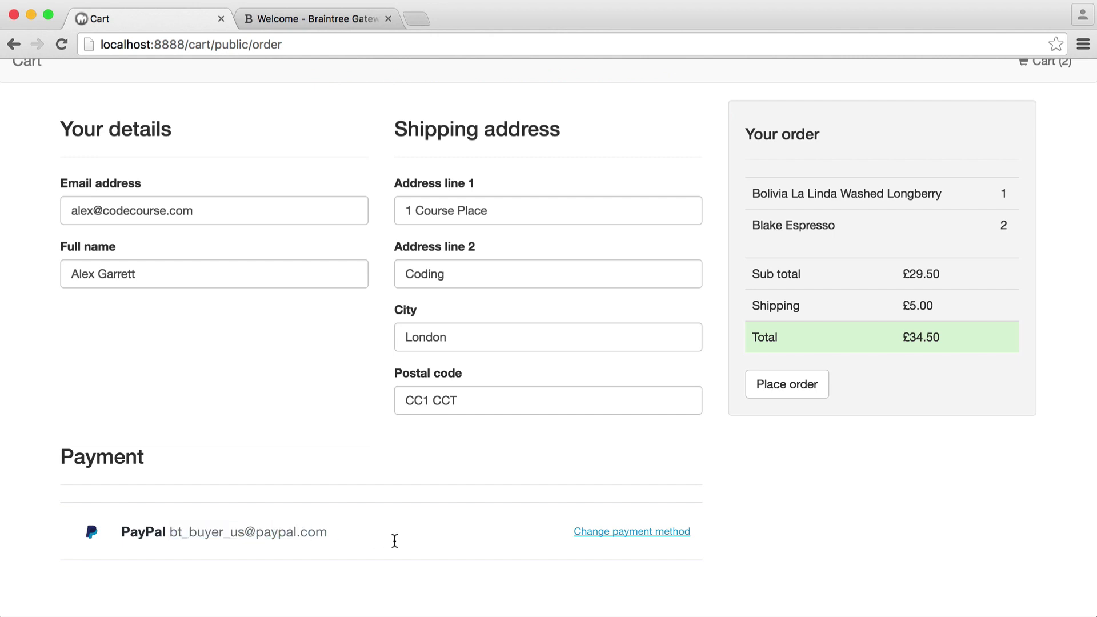
Step: Add a Visa test card with expiry, CVV and postal code, then check the 34.50 total
click(617, 534)
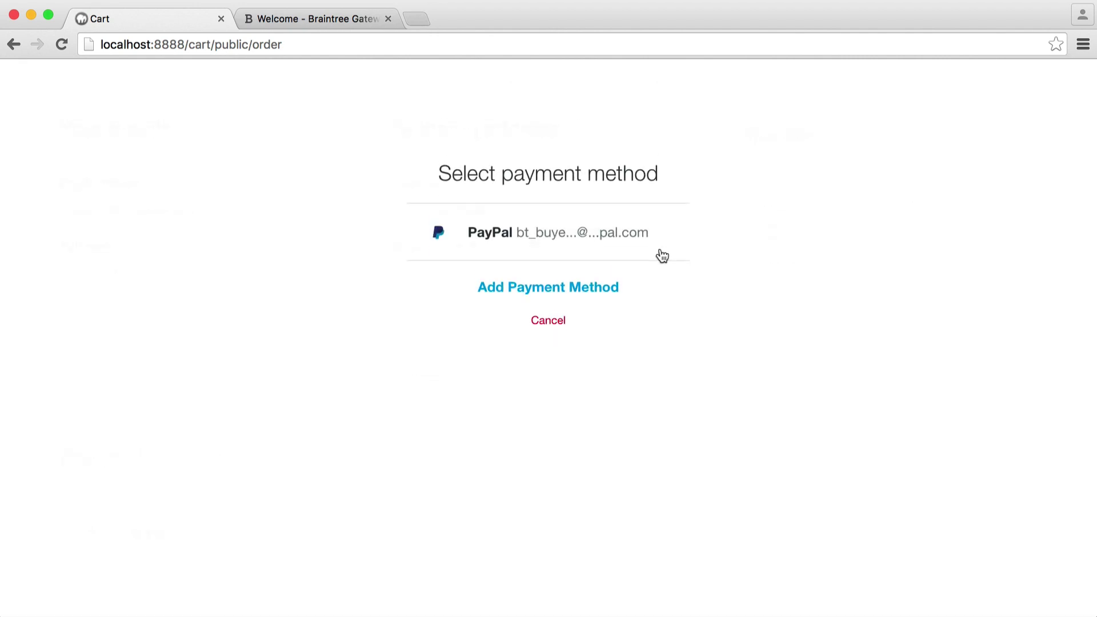
click(553, 275)
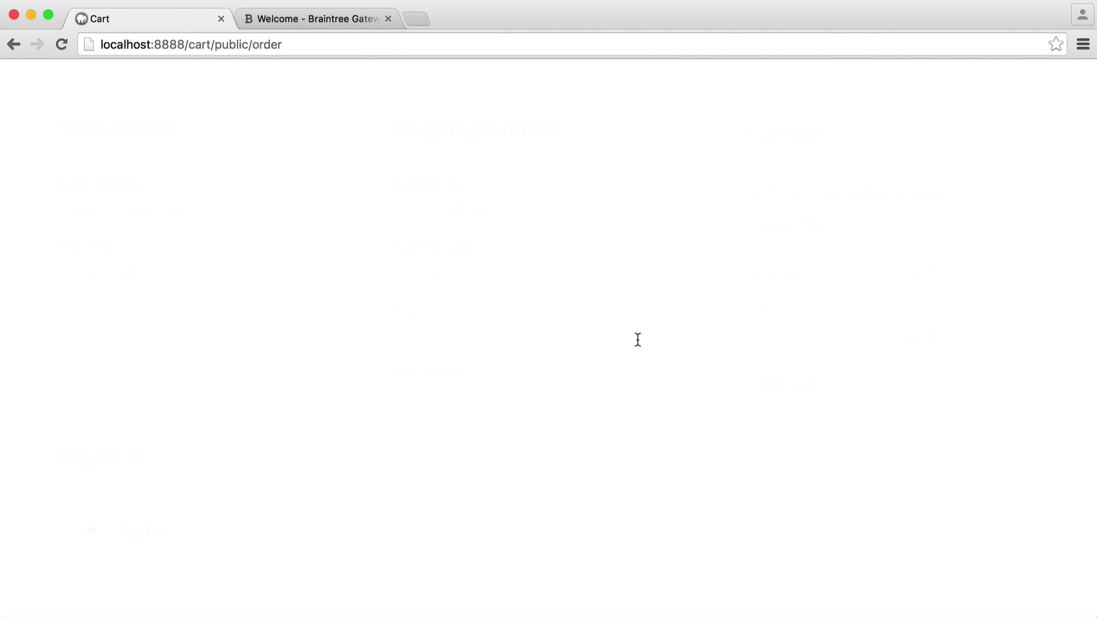
click(504, 292)
text(4242)
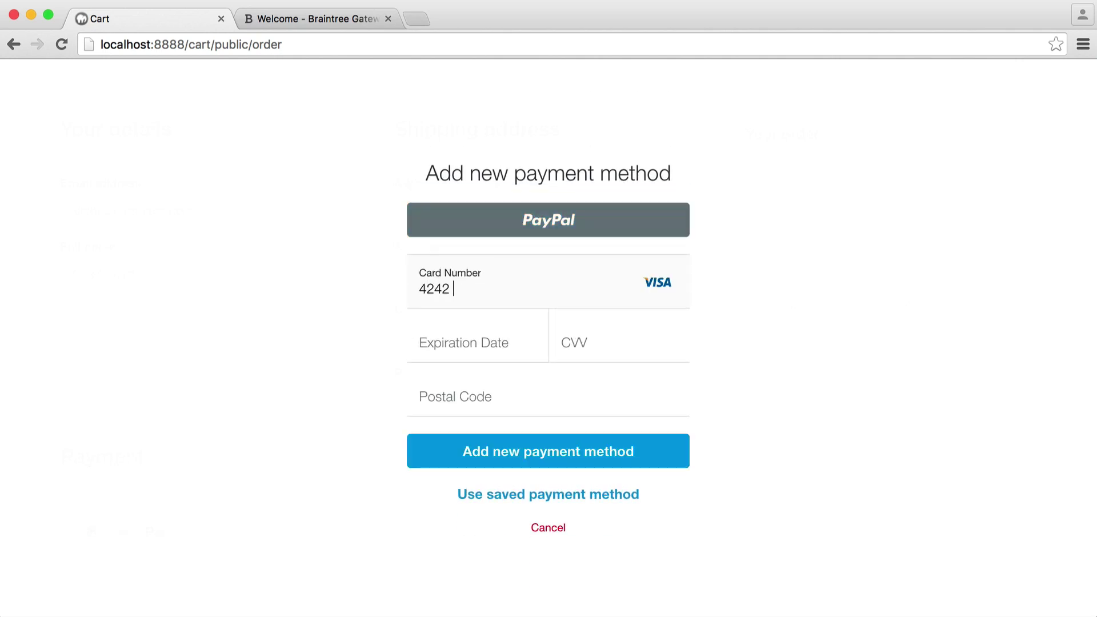
text(4242)
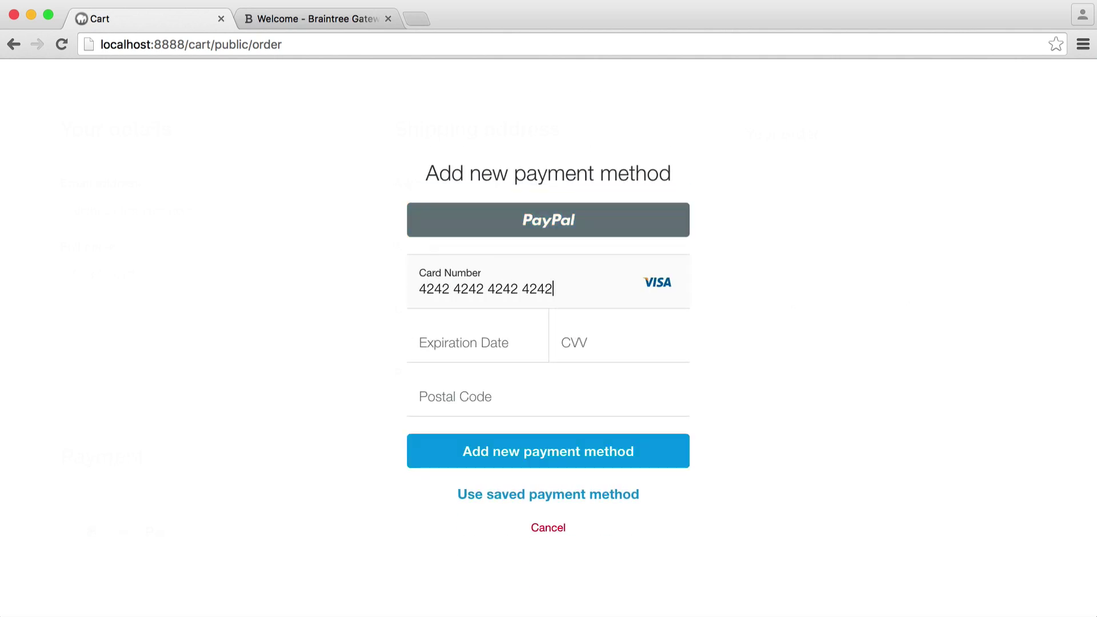
text(424242420120123)
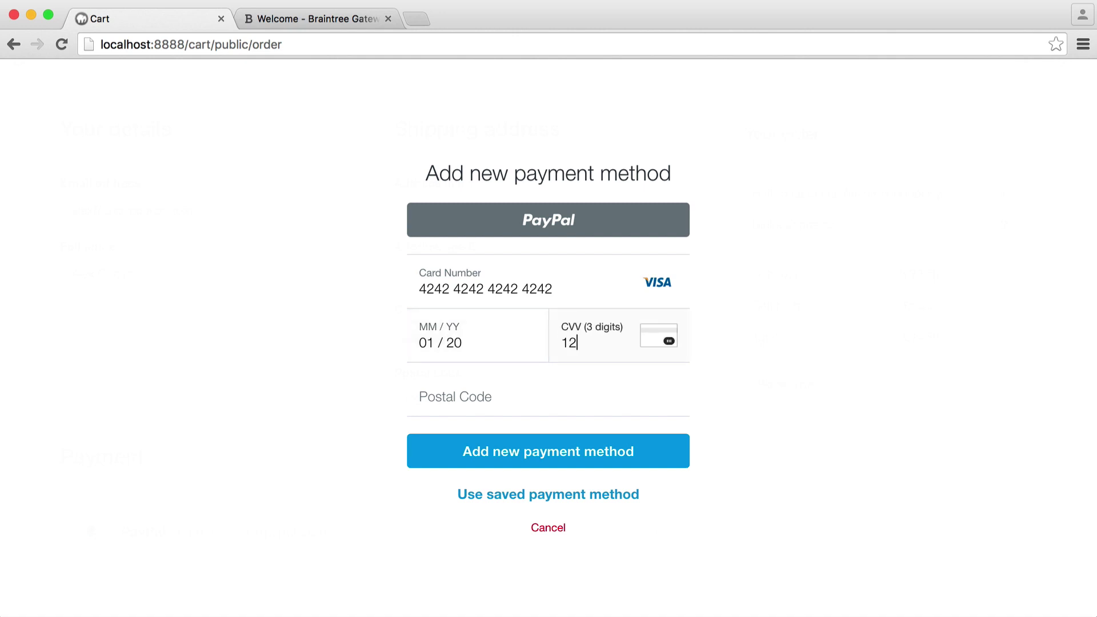
key(Tab)
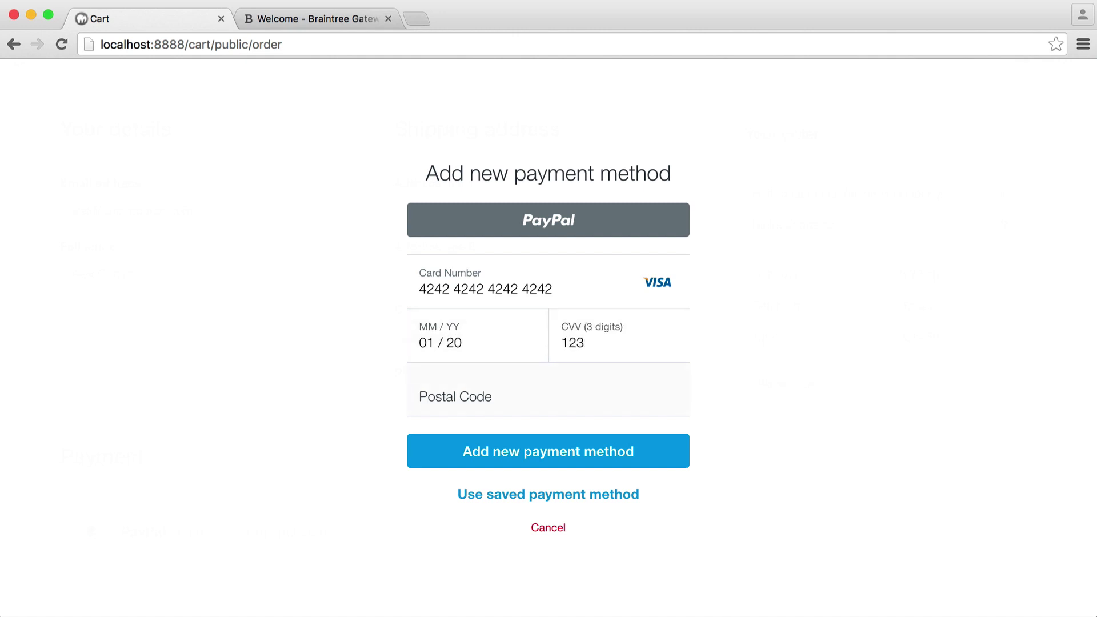
text(CC)
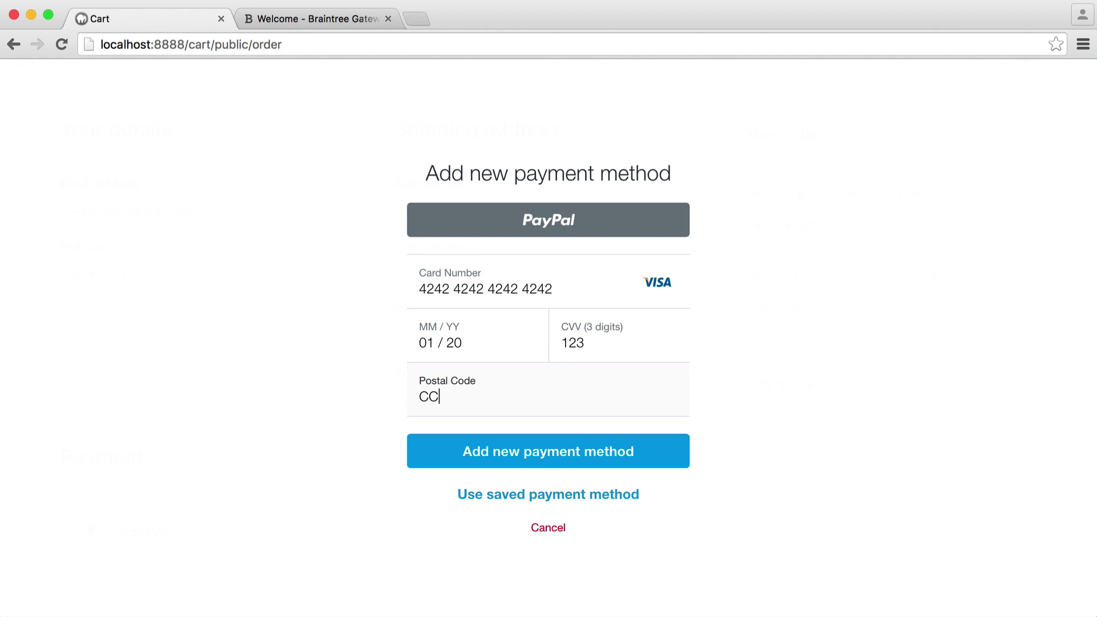
text(1CCT)
click(597, 437)
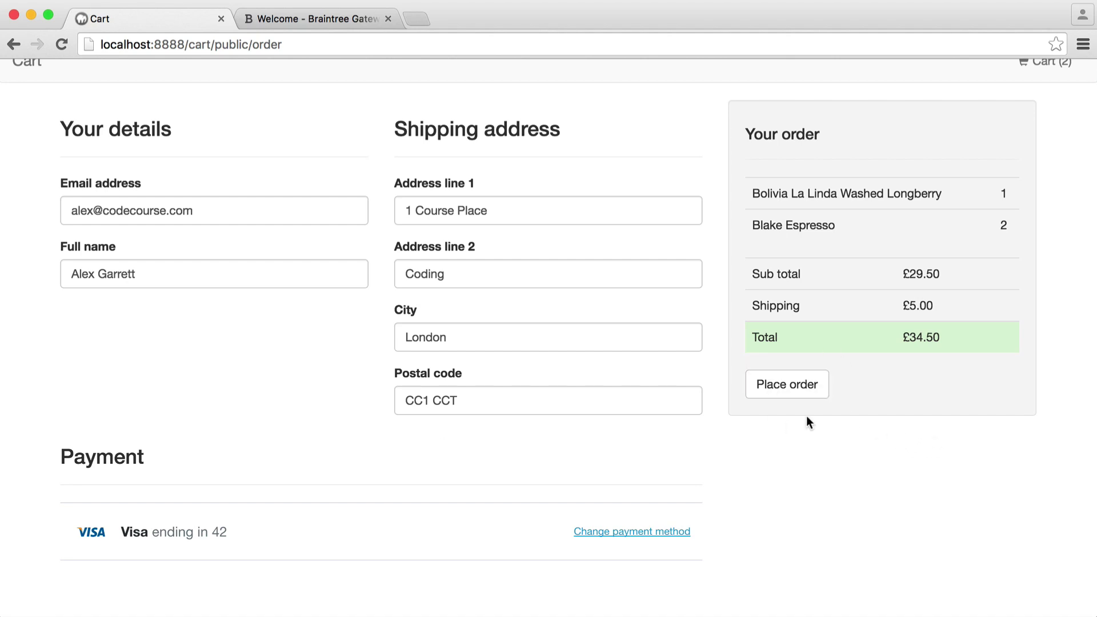
drag(908, 340, 953, 335)
click(865, 491)
click(366, 18)
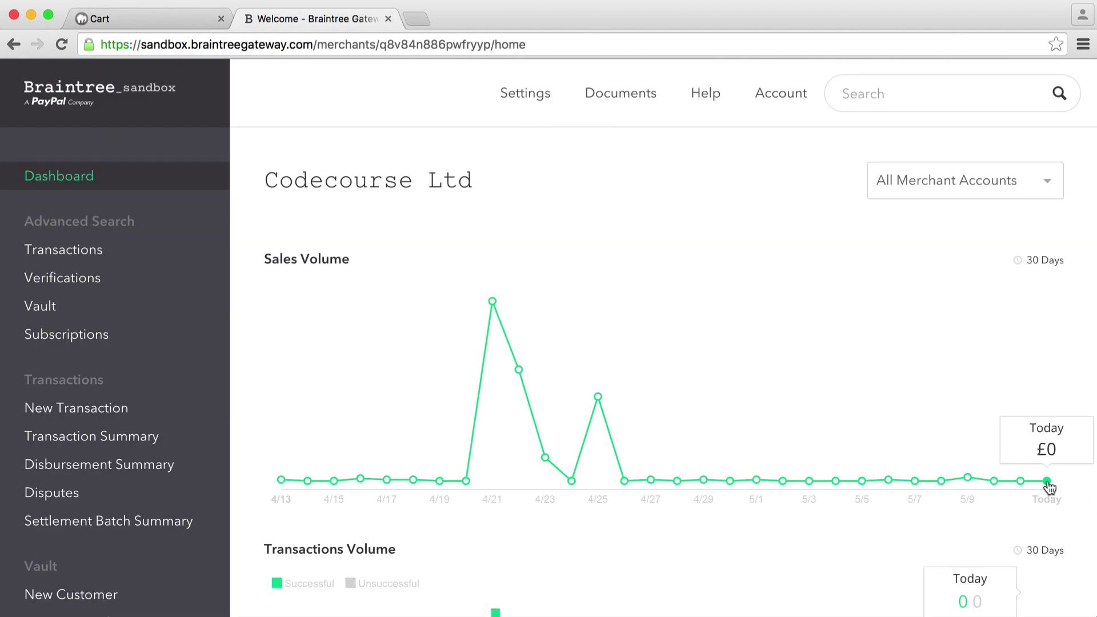
click(187, 16)
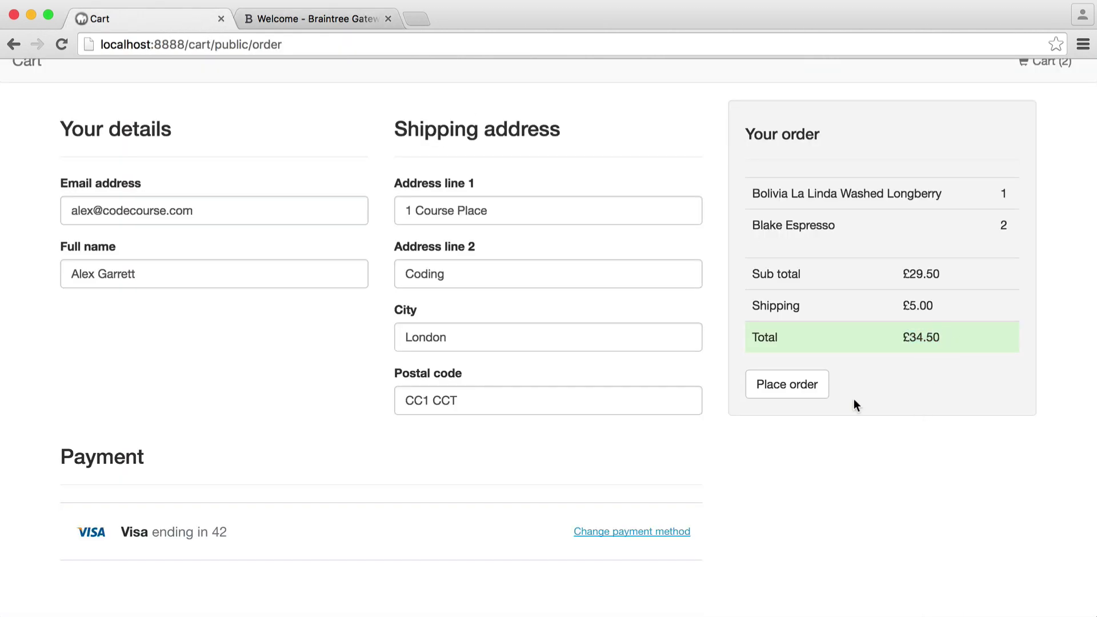
Step: Place the order and check Order #2's £5.00 shipping and £29.50 total
click(811, 388)
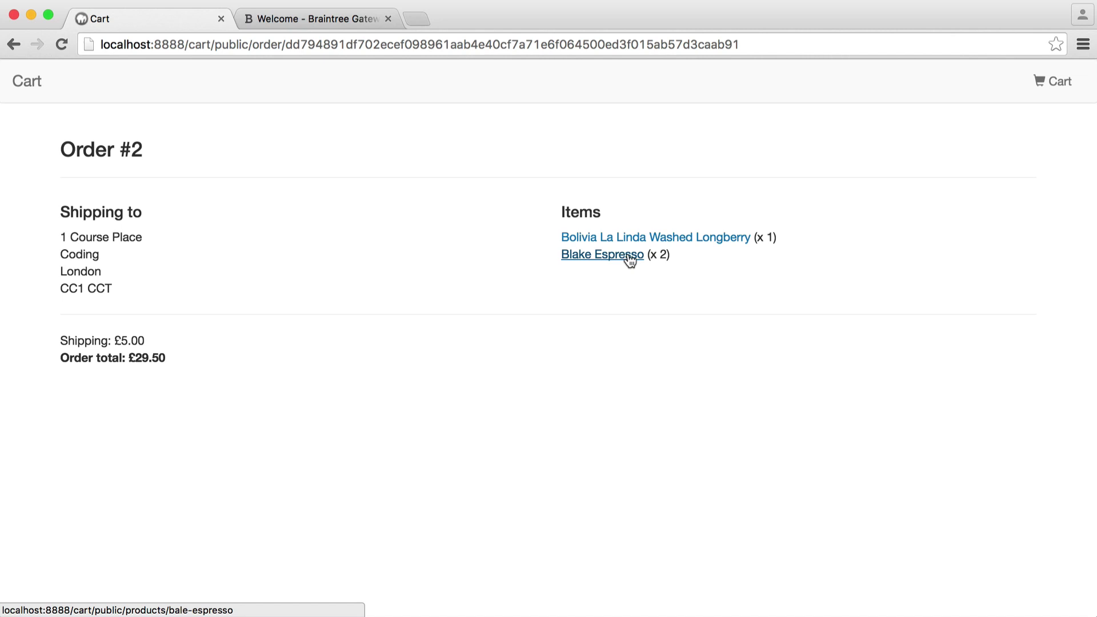
drag(115, 341, 184, 345)
click(183, 346)
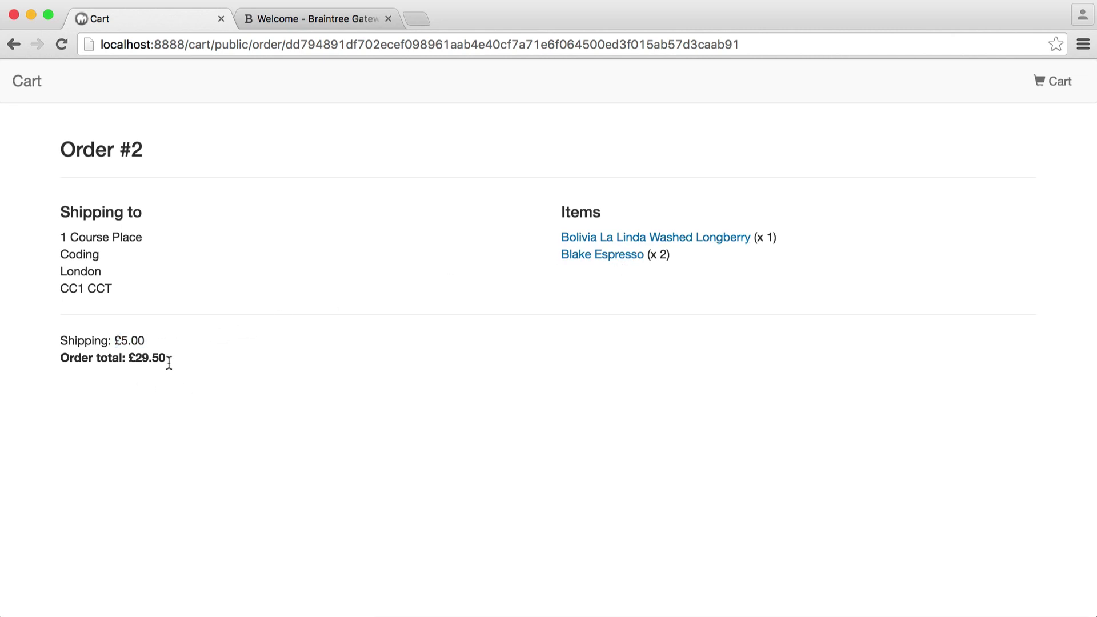
drag(61, 359, 162, 361)
click(195, 358)
drag(61, 341, 171, 345)
click(190, 350)
Step: Reload the Braintree dashboard and go to the transaction search
click(328, 19)
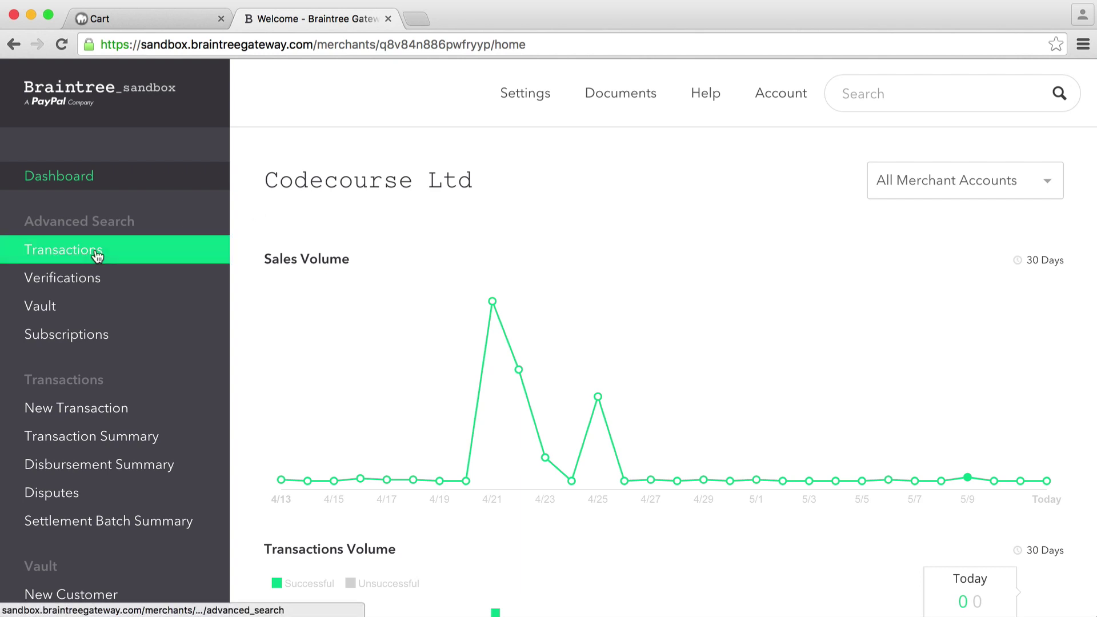
click(94, 172)
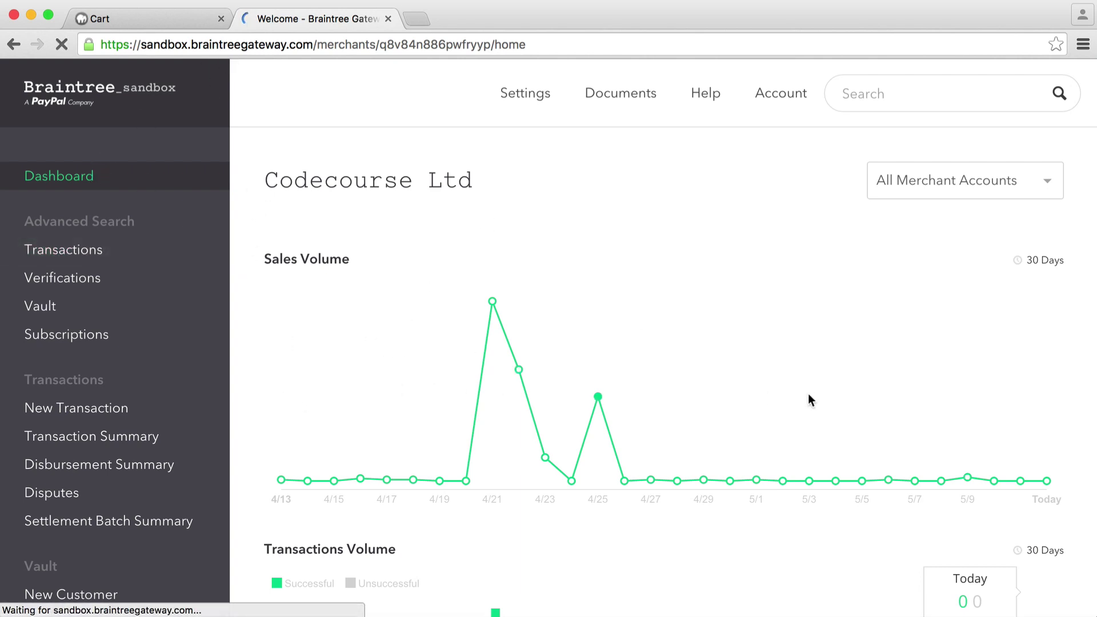
mouse_move(992, 414)
scroll(1017, 426, down, 1)
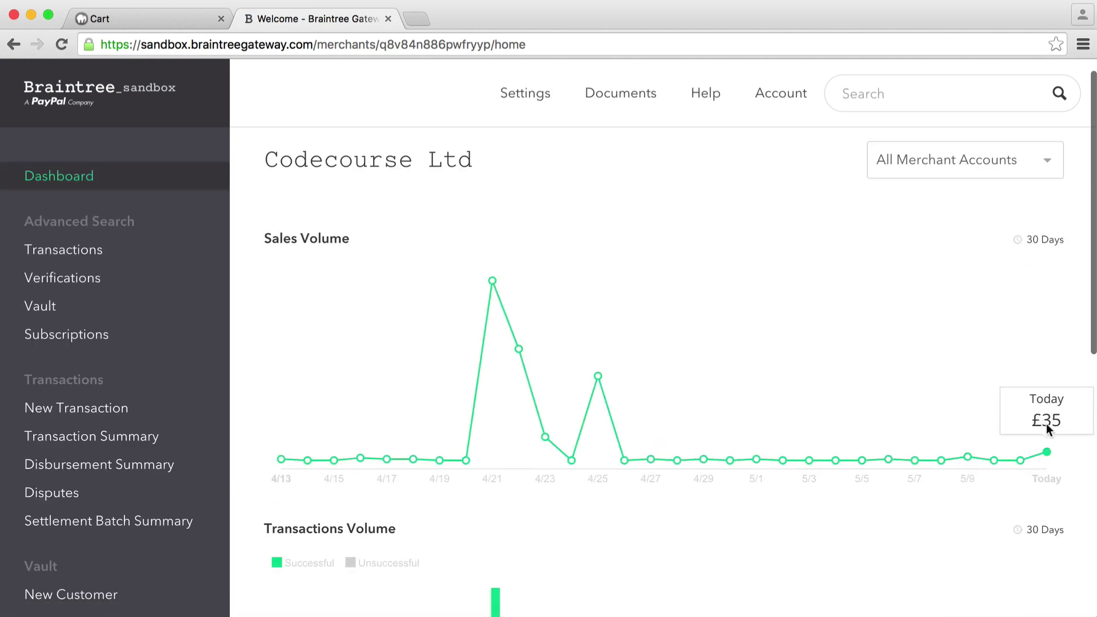
click(97, 248)
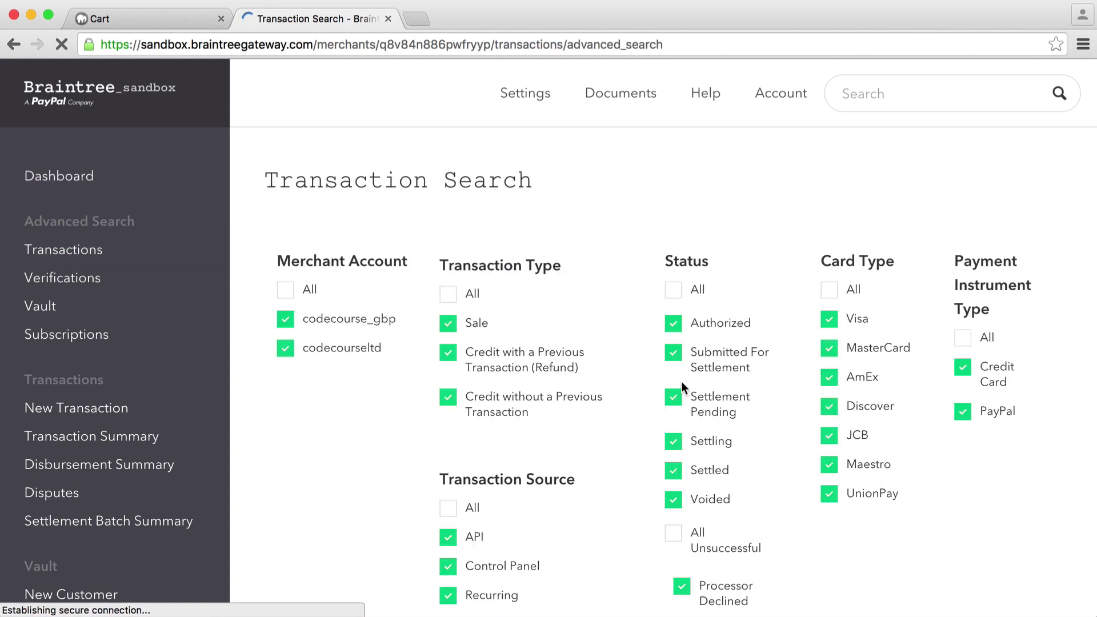
Step: Search this month's transactions, inspect the £34.50 sale, then return to the Cart order
scroll(681, 382, down, 15)
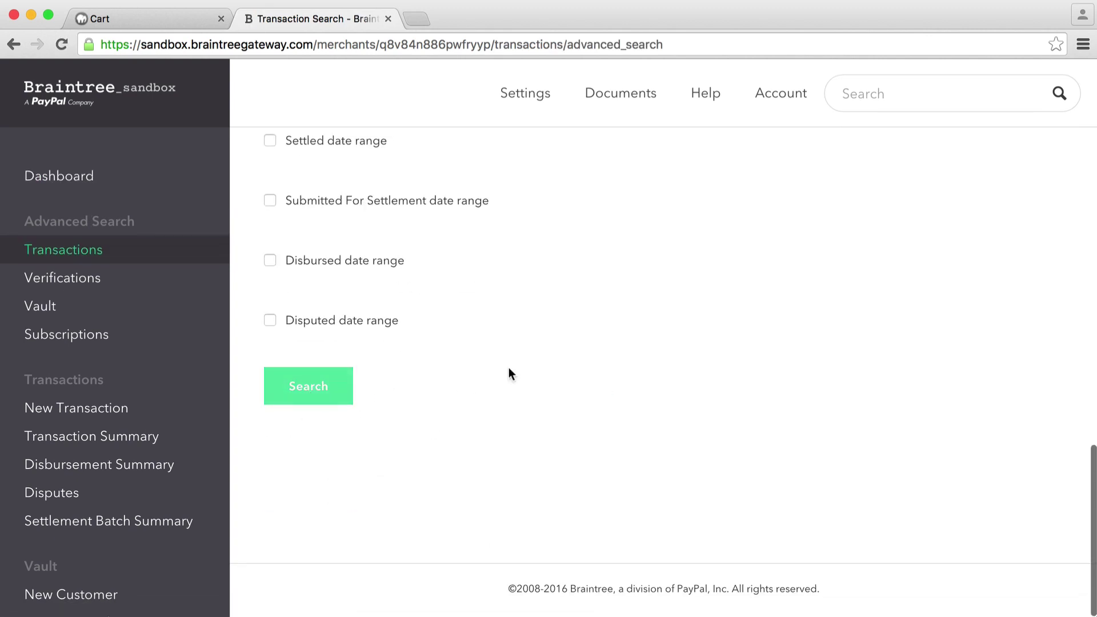
scroll(514, 366, up, 10)
scroll(525, 224, up, 10)
scroll(472, 378, down, 15)
scroll(456, 373, up, 5)
scroll(453, 374, up, 2)
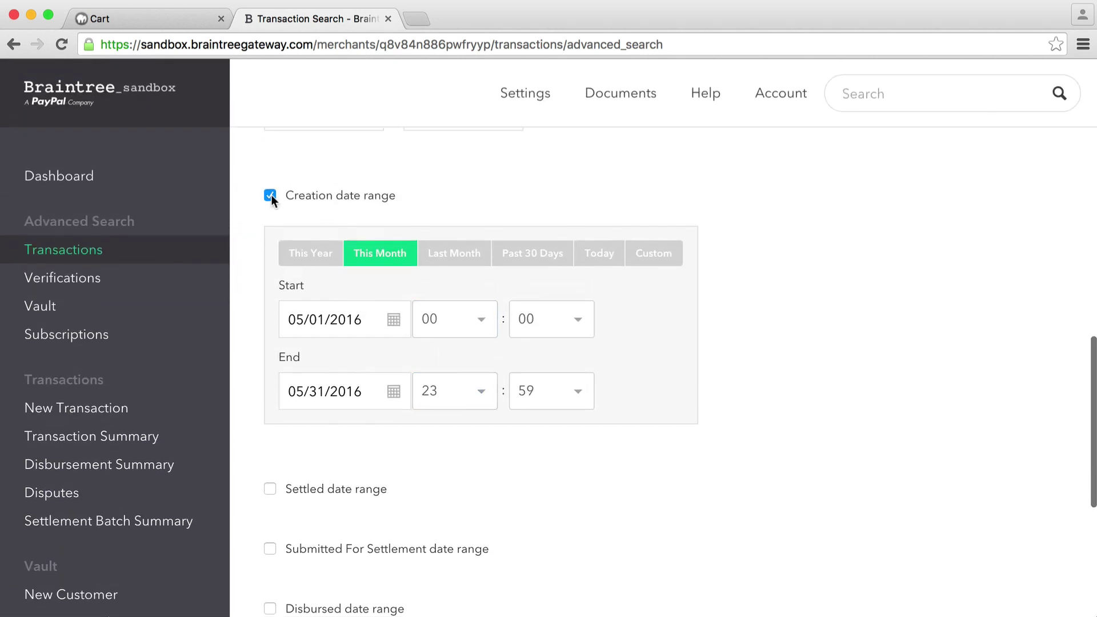
scroll(539, 359, down, 6)
click(355, 392)
scroll(744, 390, down, 4)
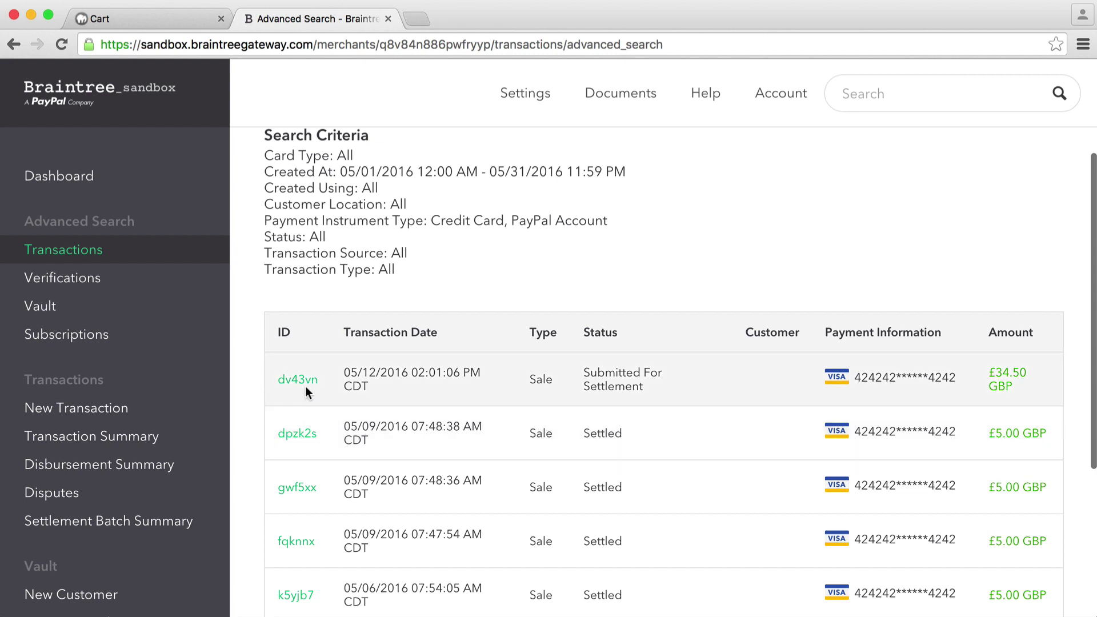
click(295, 381)
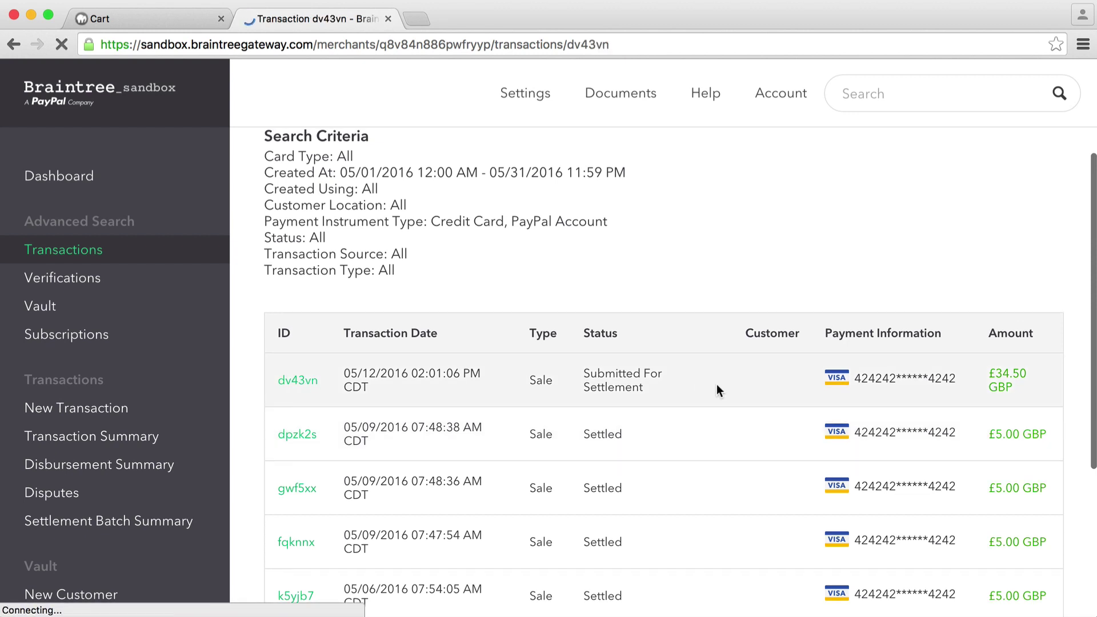
click(76, 181)
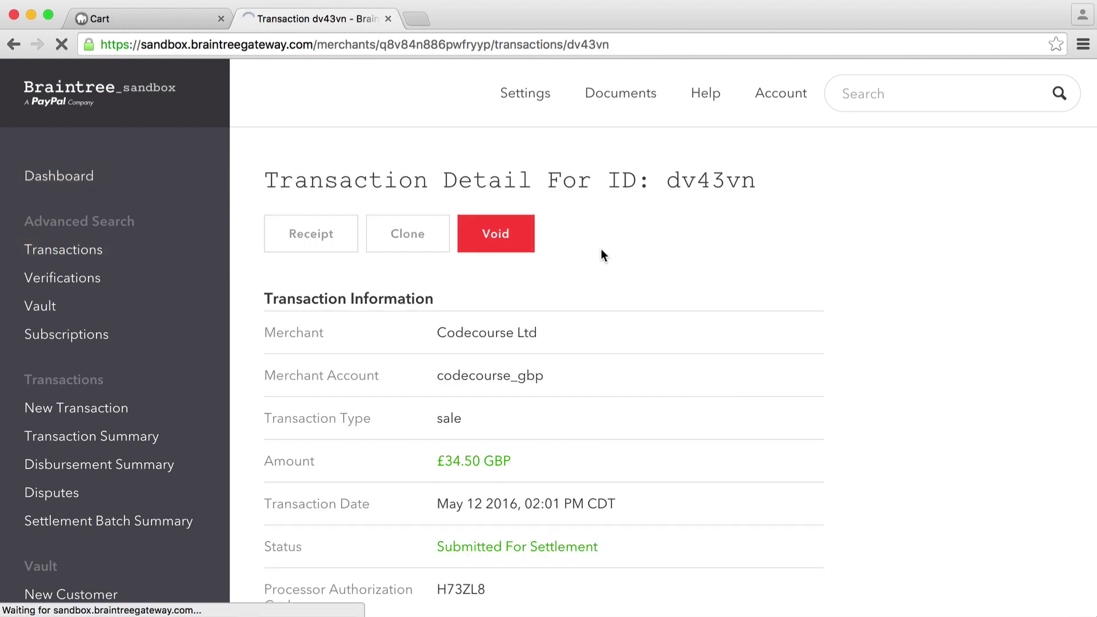
click(136, 20)
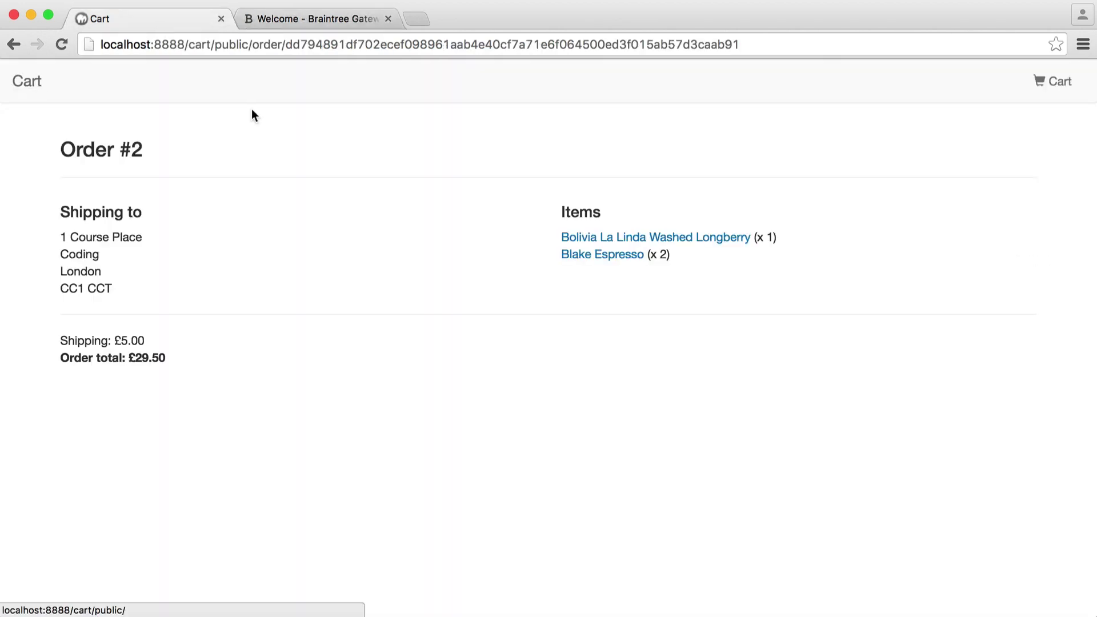
Step: Inspect the order hash, view the Low-stock Bolivia La Linda page, then return to the listing
drag(286, 44, 779, 44)
click(395, 199)
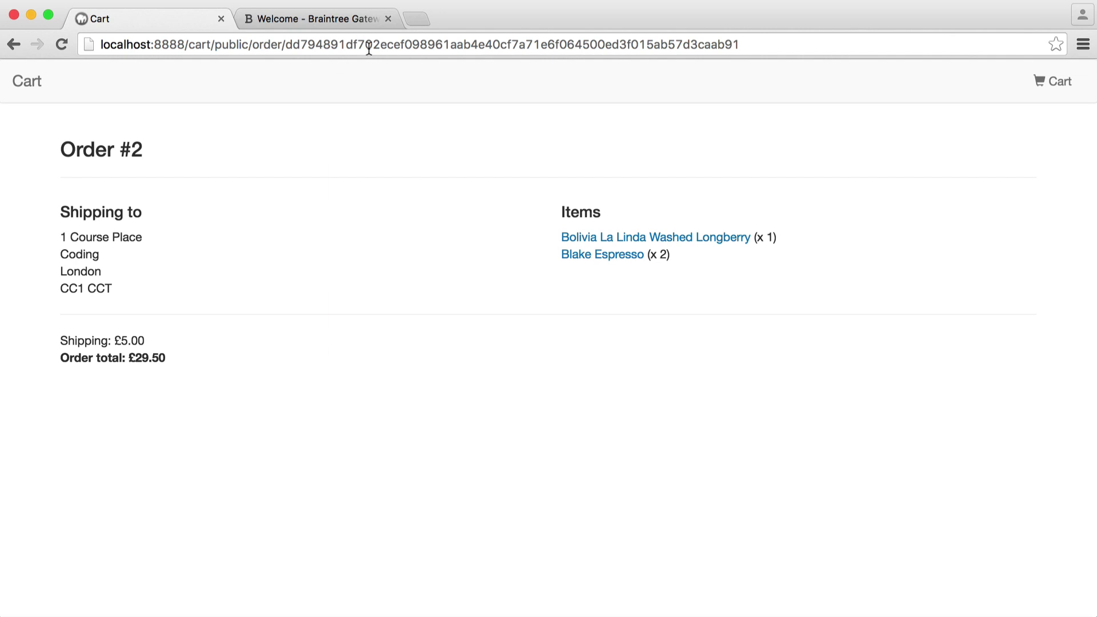
drag(285, 45, 346, 44)
click(813, 41)
click(657, 166)
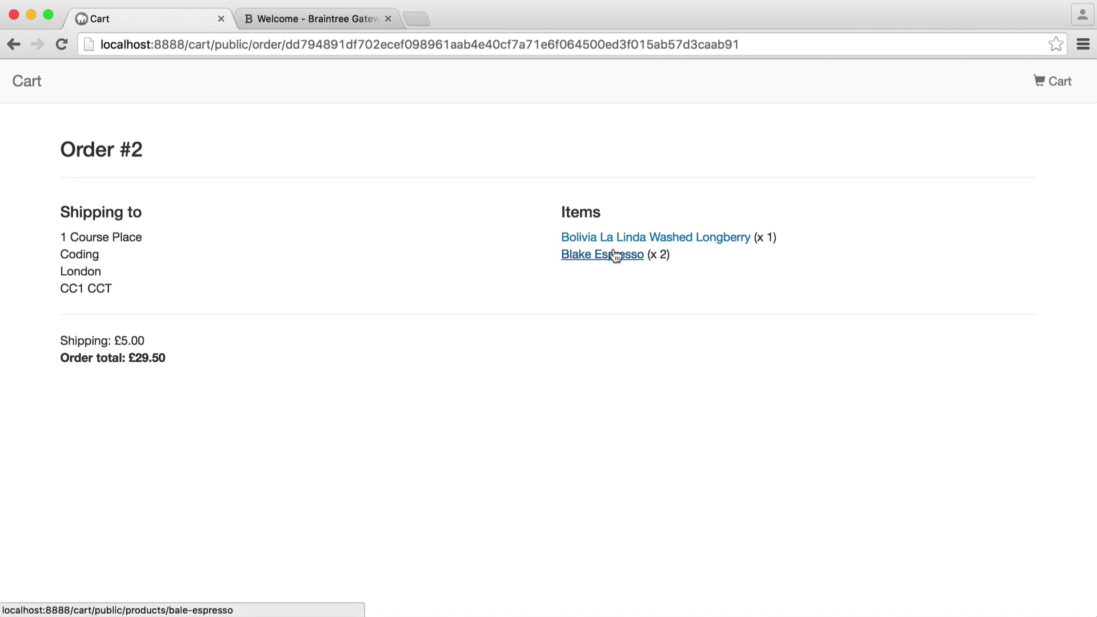
click(657, 237)
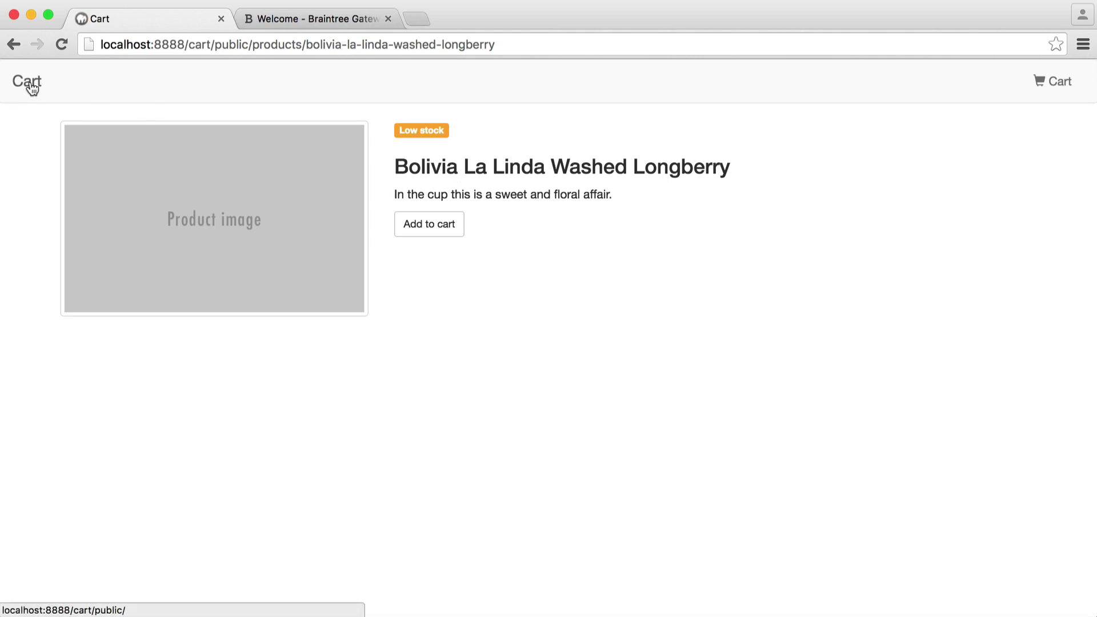
click(29, 84)
Step: Refresh the products table and compare Blake Espresso's stock with its shop page
key(super+Tab)
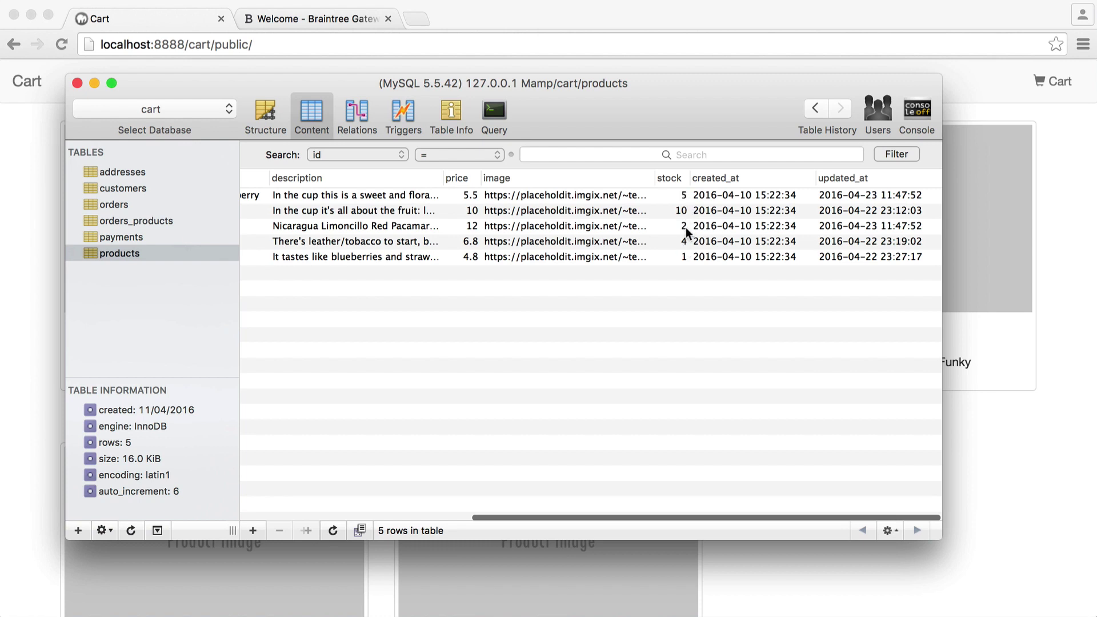
click(333, 530)
scroll(645, 337, right, 10)
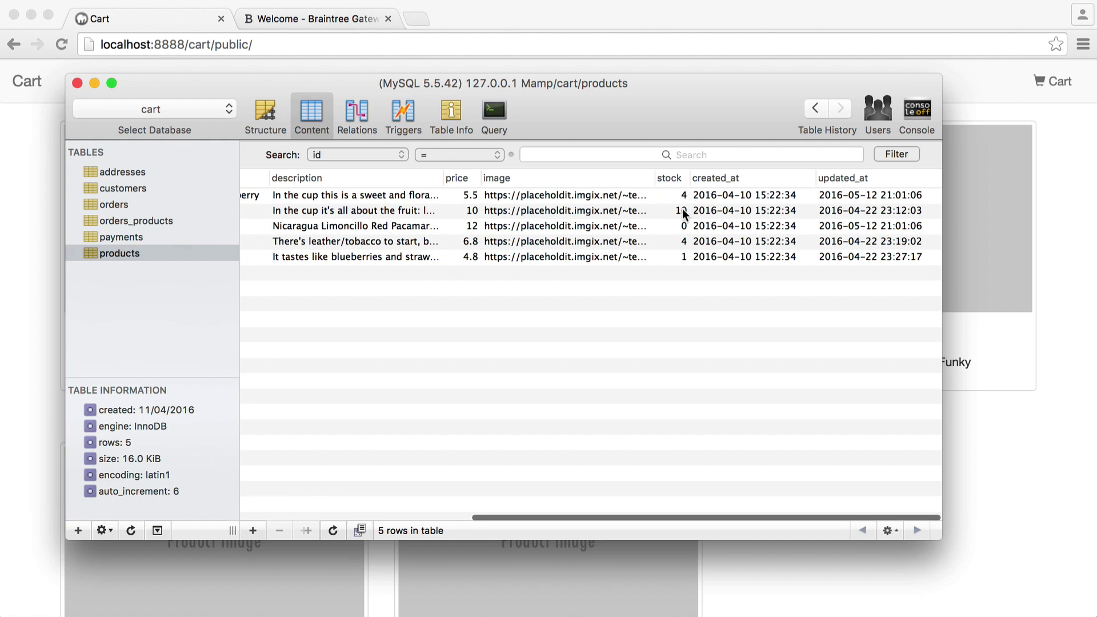
click(684, 227)
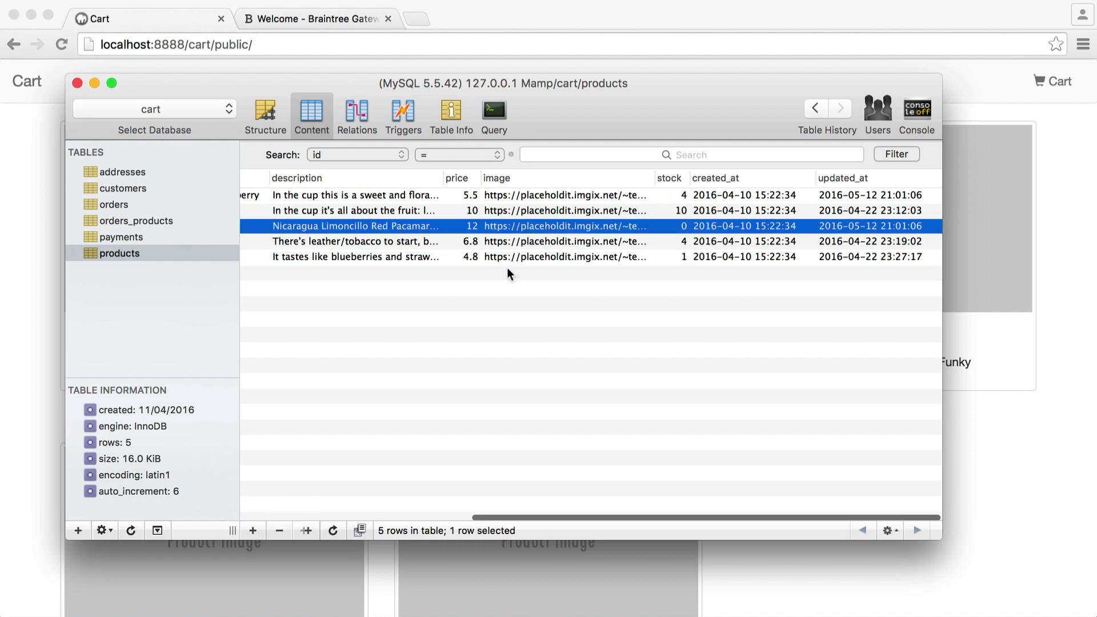
scroll(503, 246, left, 10)
key(super+Tab)
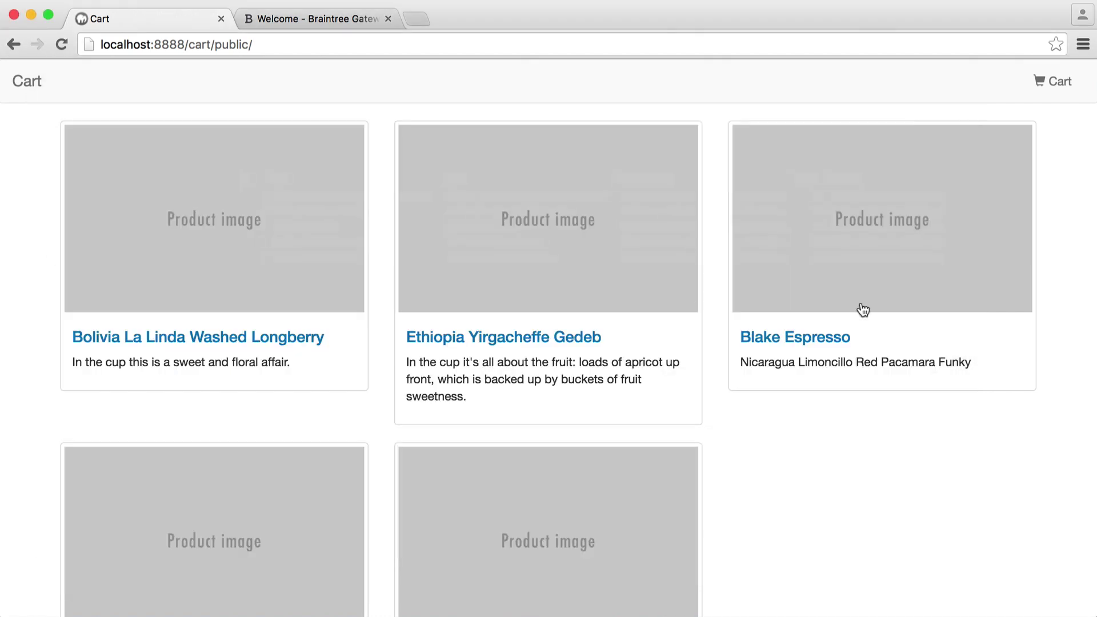
click(835, 337)
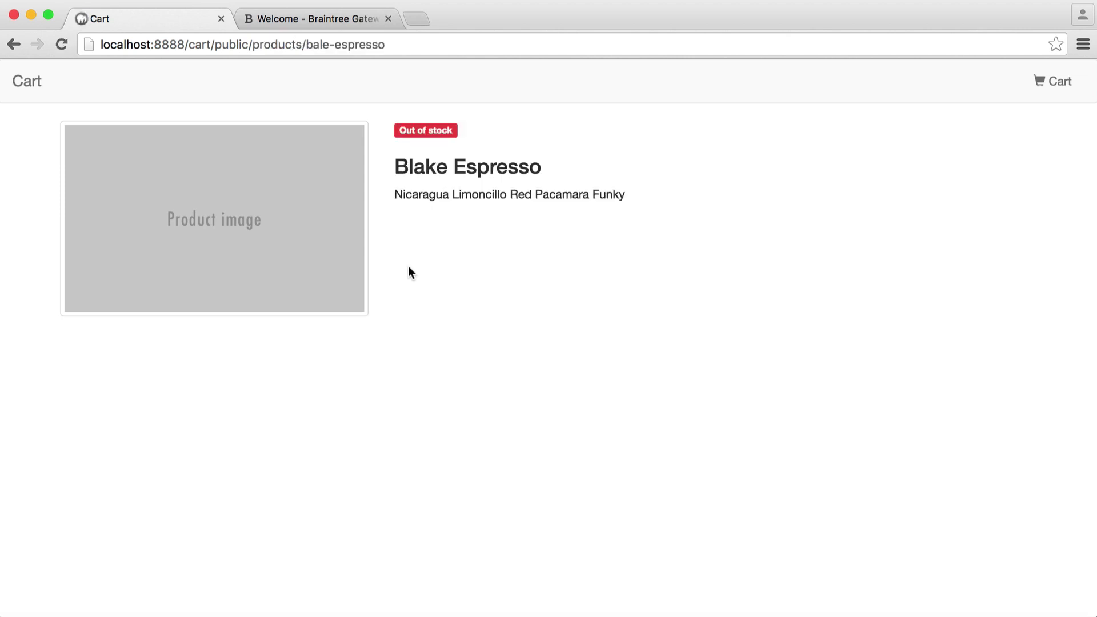
key(super+bracketleft)
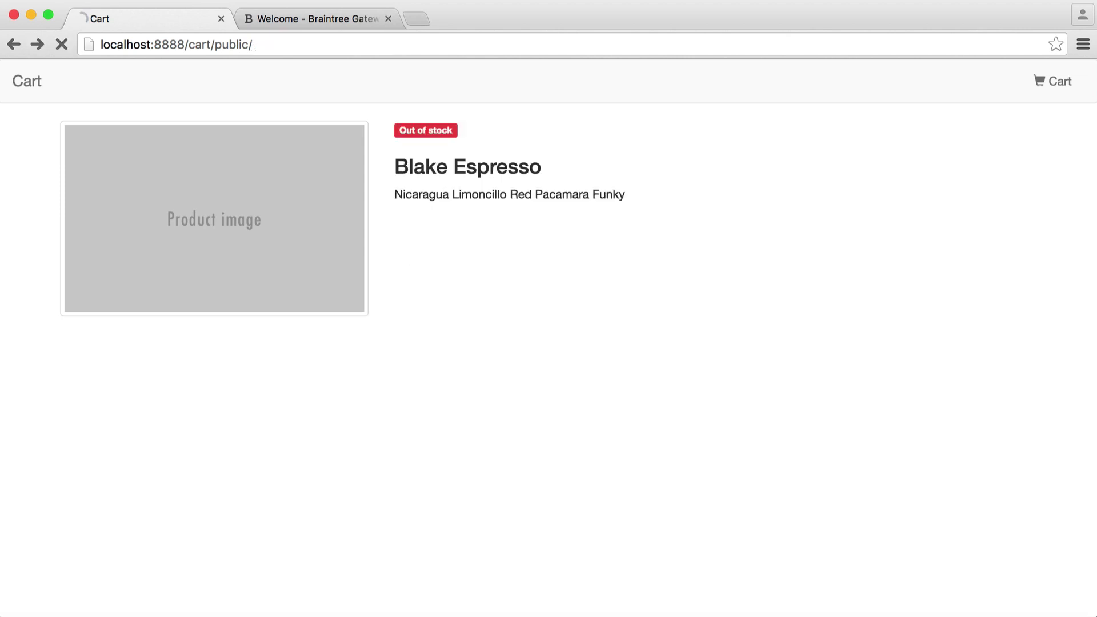
key(super+Tab)
click(543, 377)
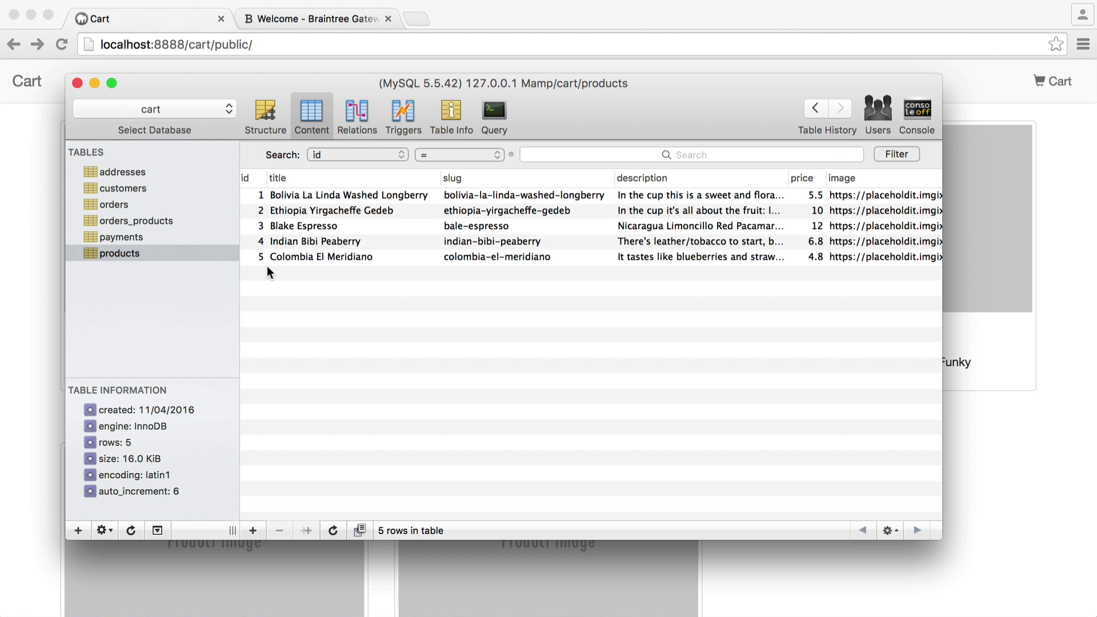
Step: Review the new customer and address records in the customers and addresses tables
click(150, 188)
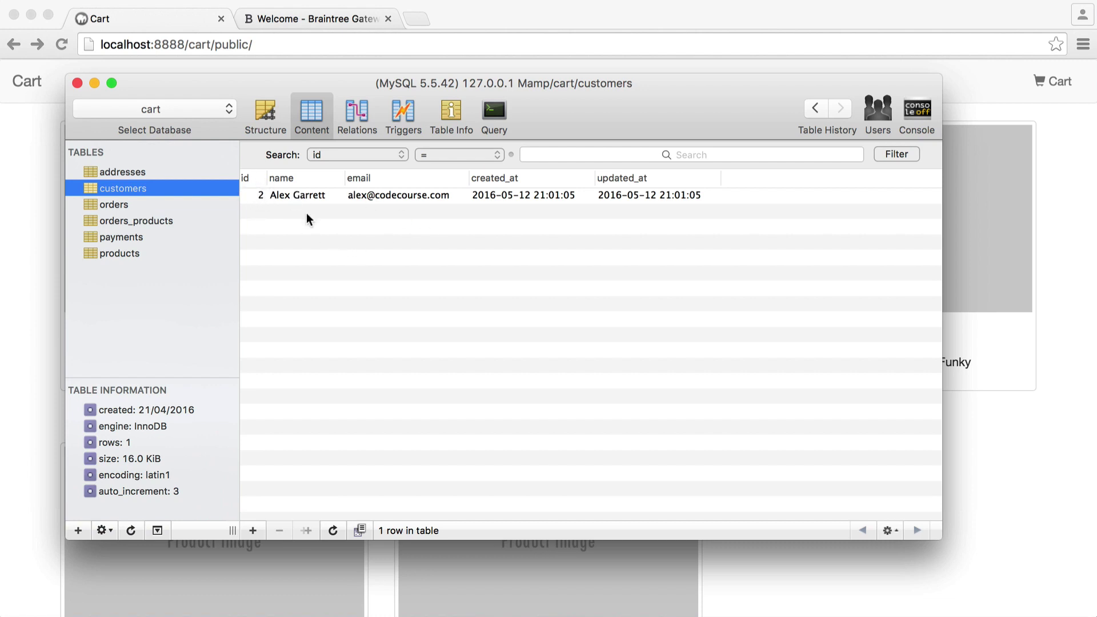
click(140, 171)
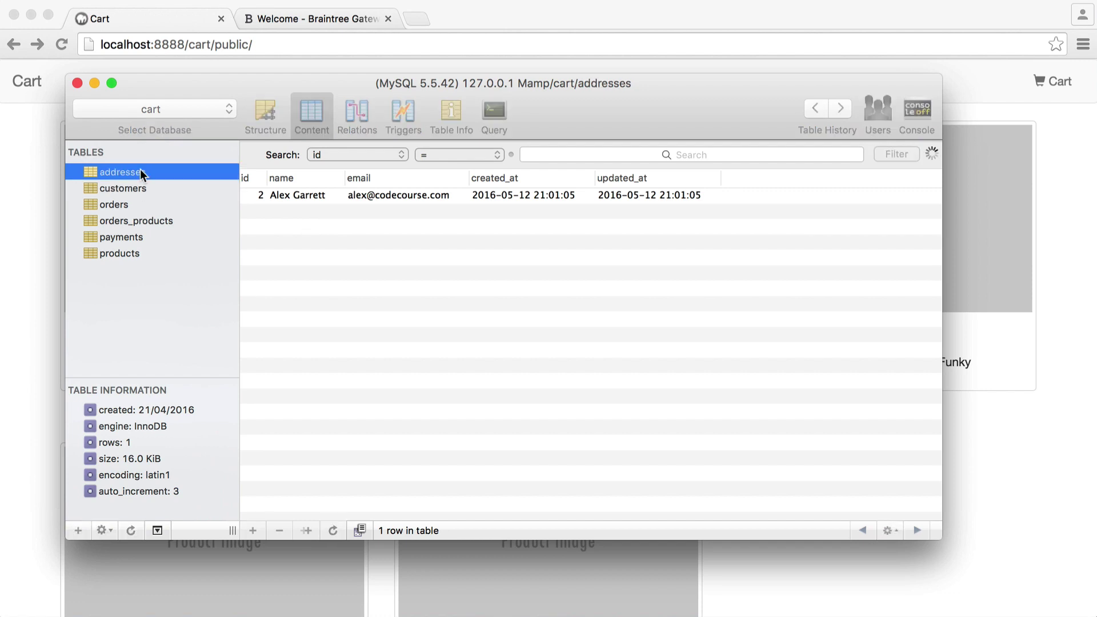
click(407, 278)
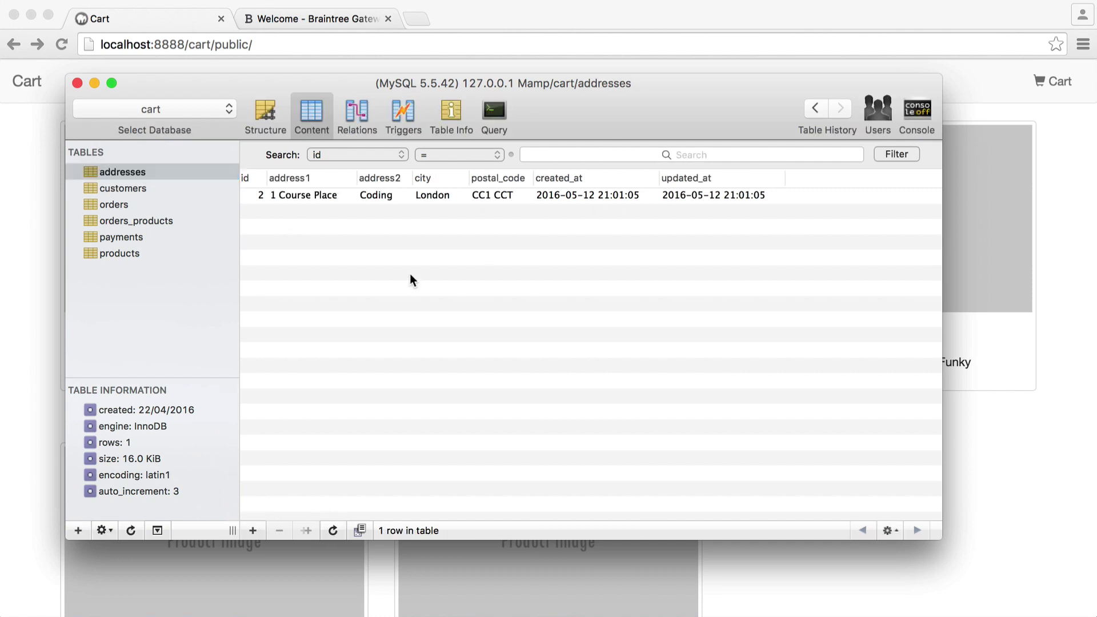
click(157, 187)
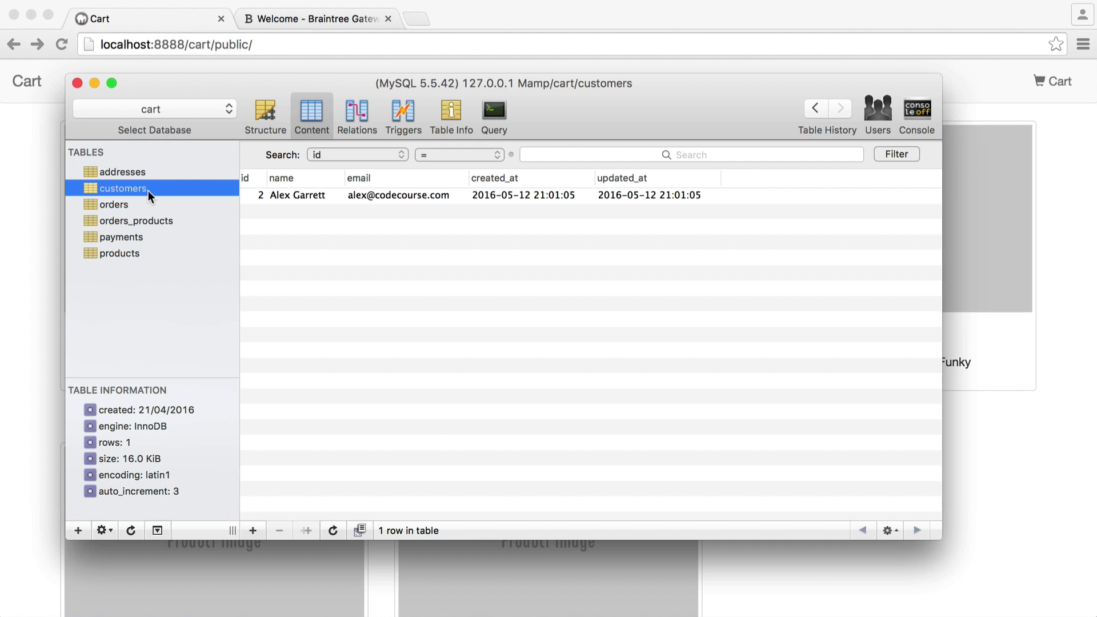
click(140, 169)
click(152, 186)
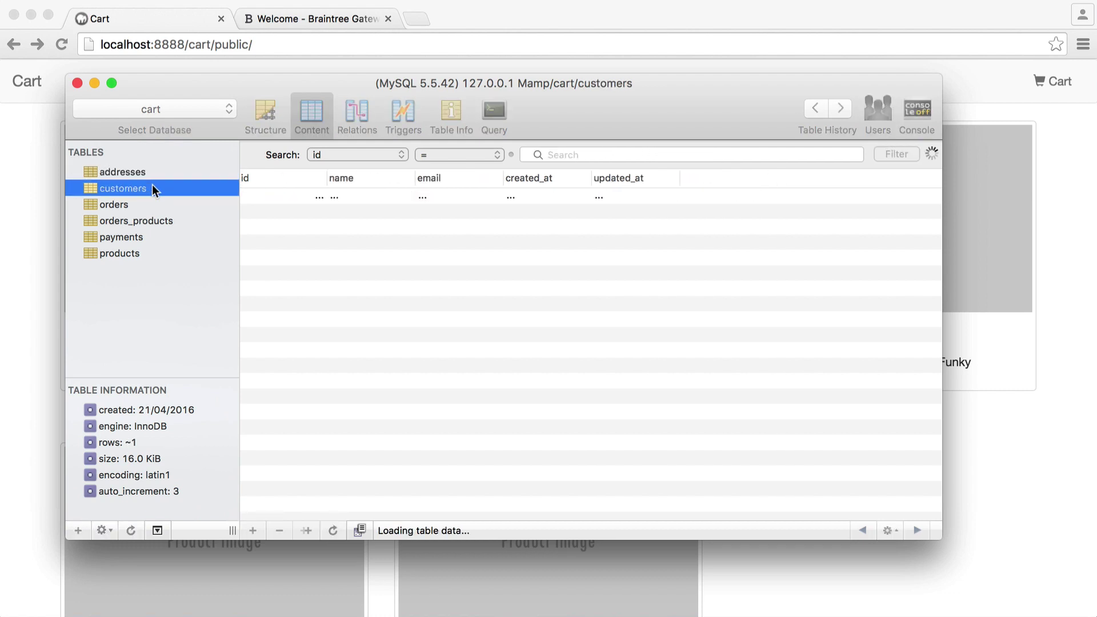
Step: Inspect all columns of the orders table, showing the 29.5 paid order
click(153, 205)
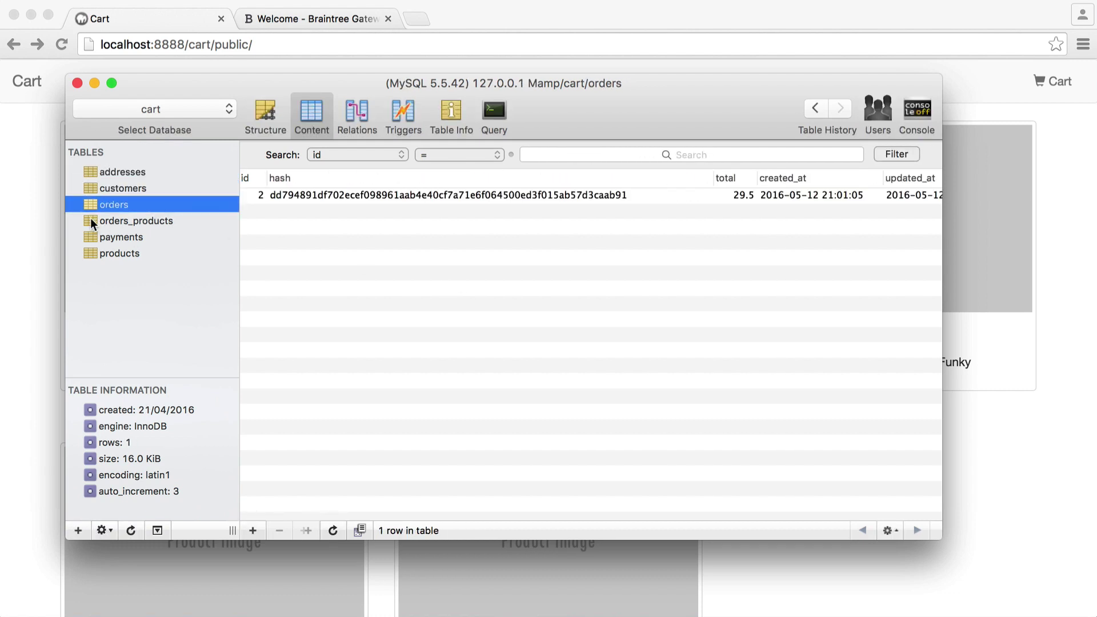
scroll(507, 269, right, 5)
scroll(401, 223, left, 10)
scroll(719, 180, right, 5)
scroll(594, 203, right, 3)
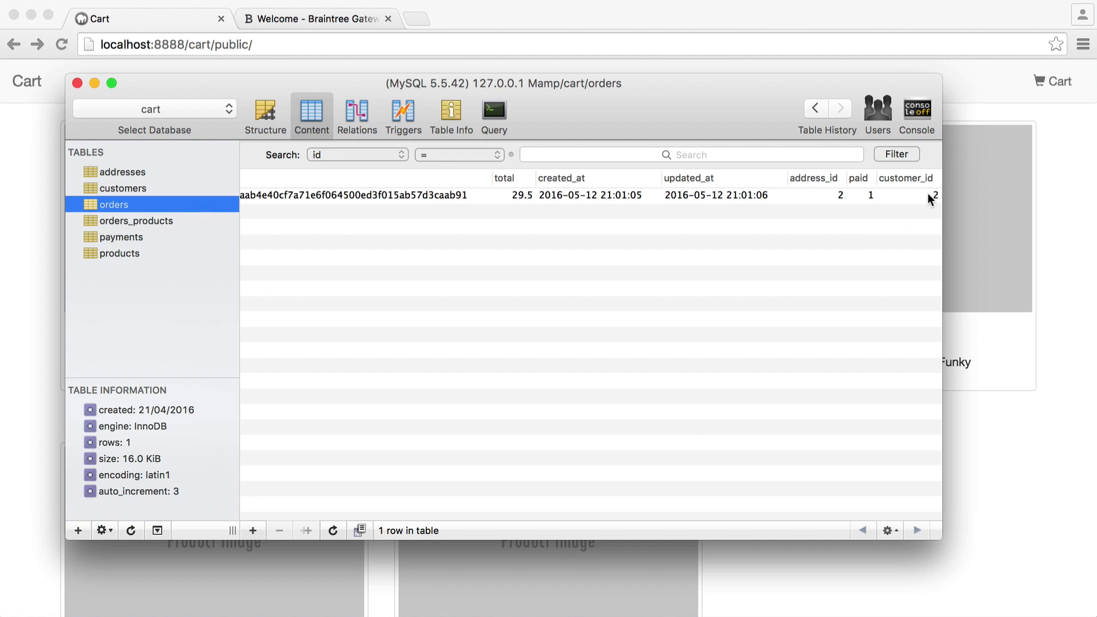
scroll(722, 343, left, 5)
scroll(725, 341, right, 5)
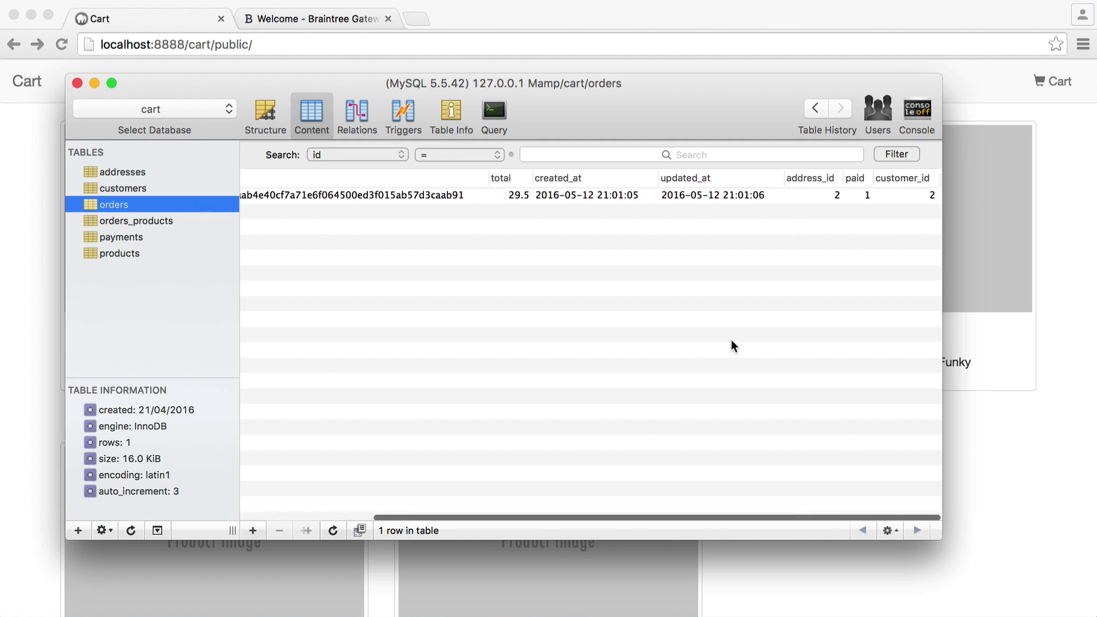
scroll(754, 321, left, 5)
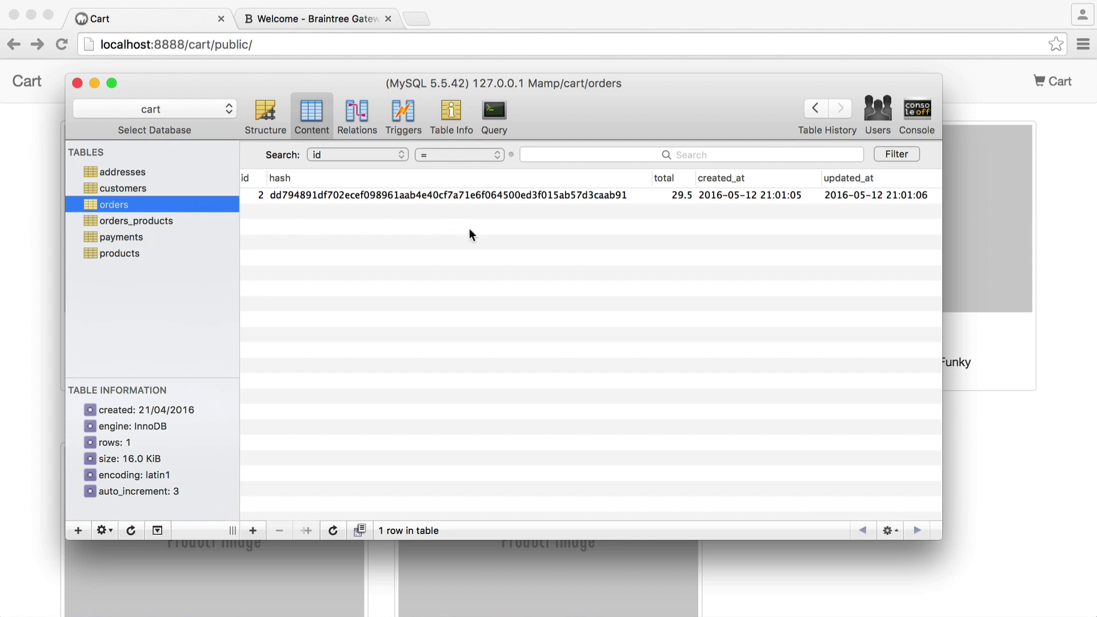
scroll(471, 235, right, 5)
scroll(630, 221, left, 5)
Step: Check the order's two product lines in orders_products and its record in payments
click(156, 221)
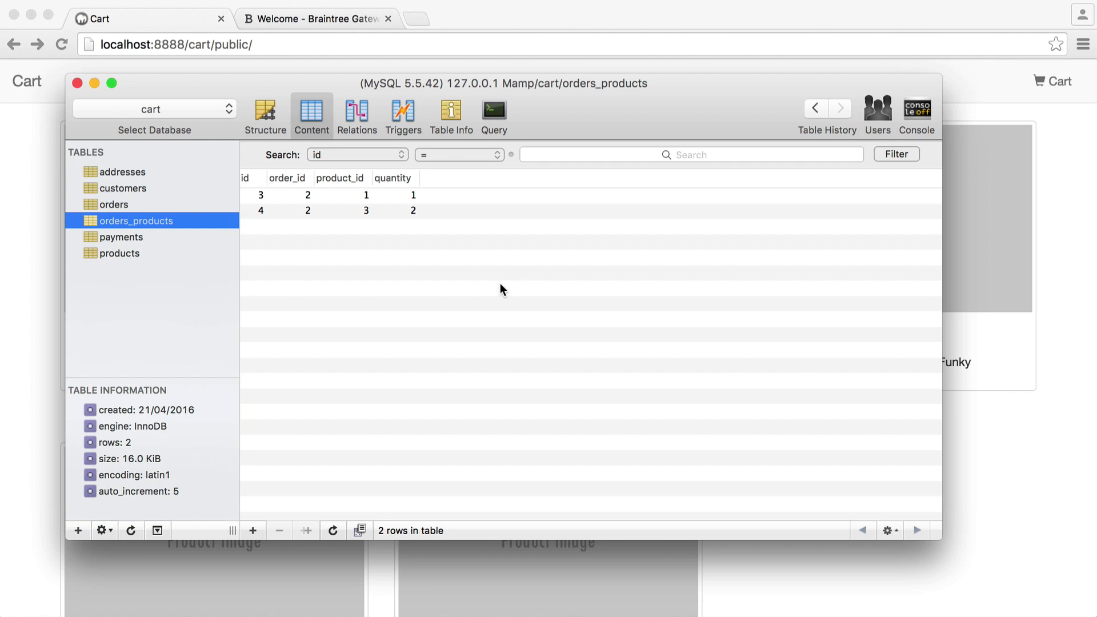
click(362, 280)
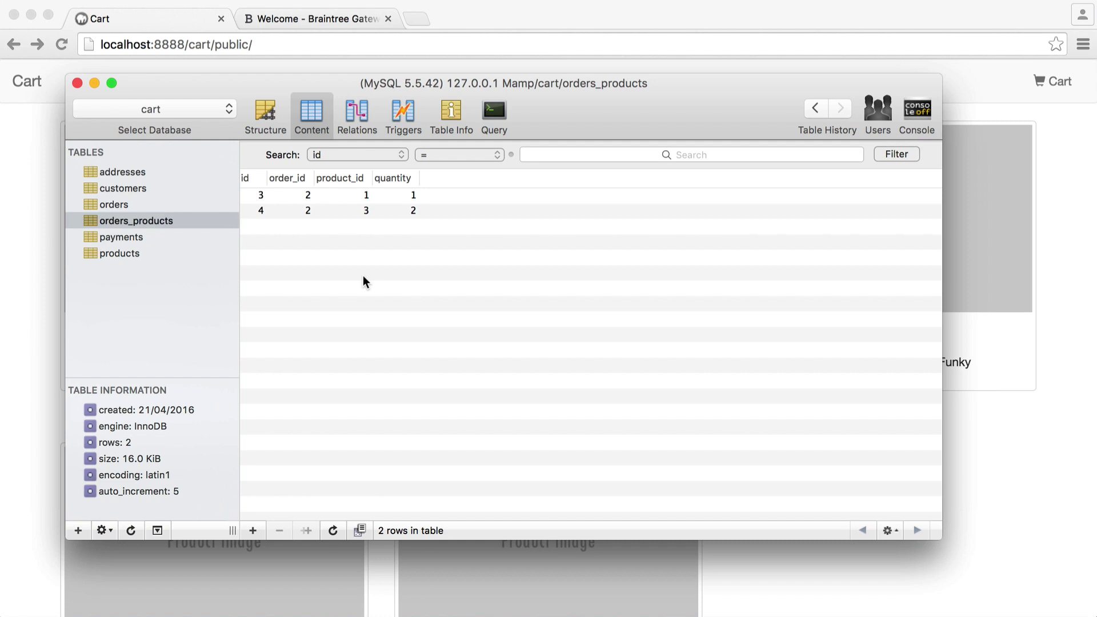
click(102, 237)
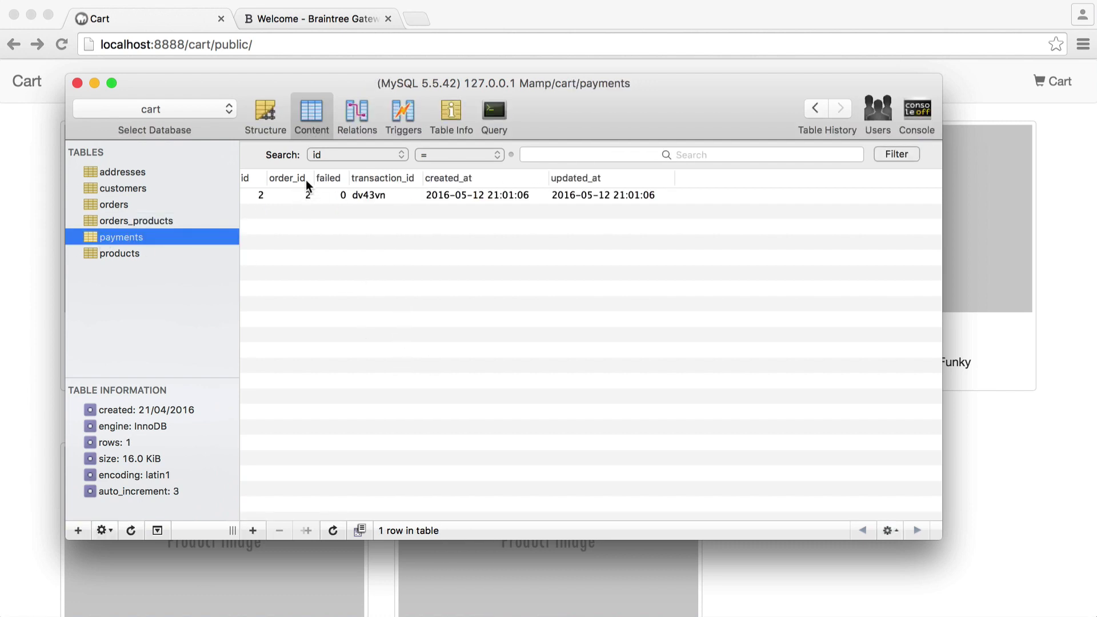
click(385, 195)
click(423, 264)
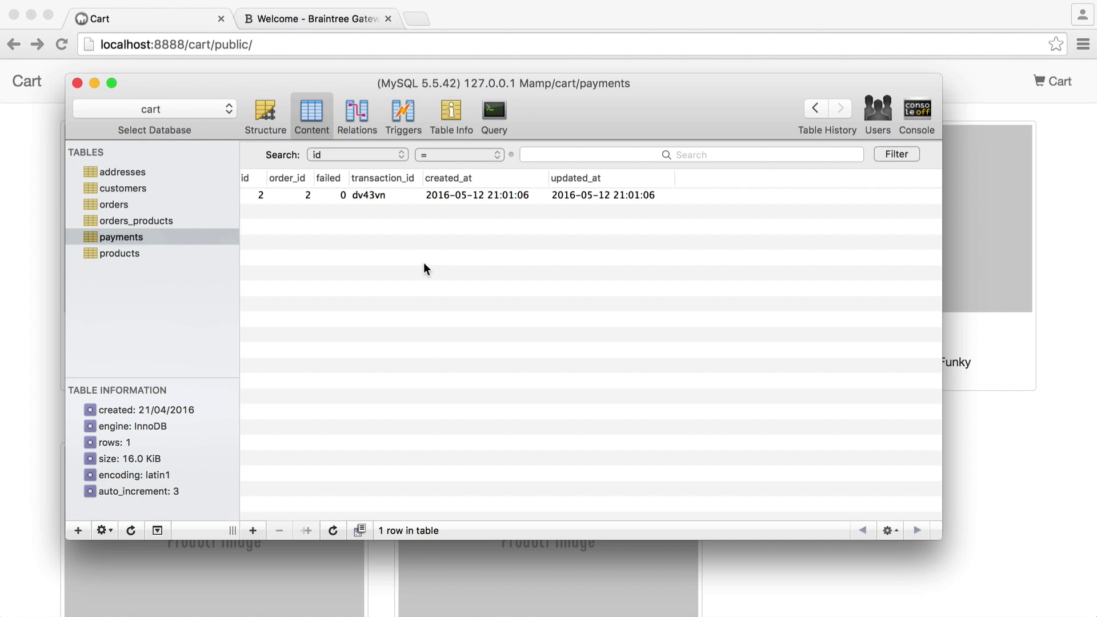
Step: Bring up the Braintree Sandbox transaction search for this month's transactions
click(333, 19)
click(97, 250)
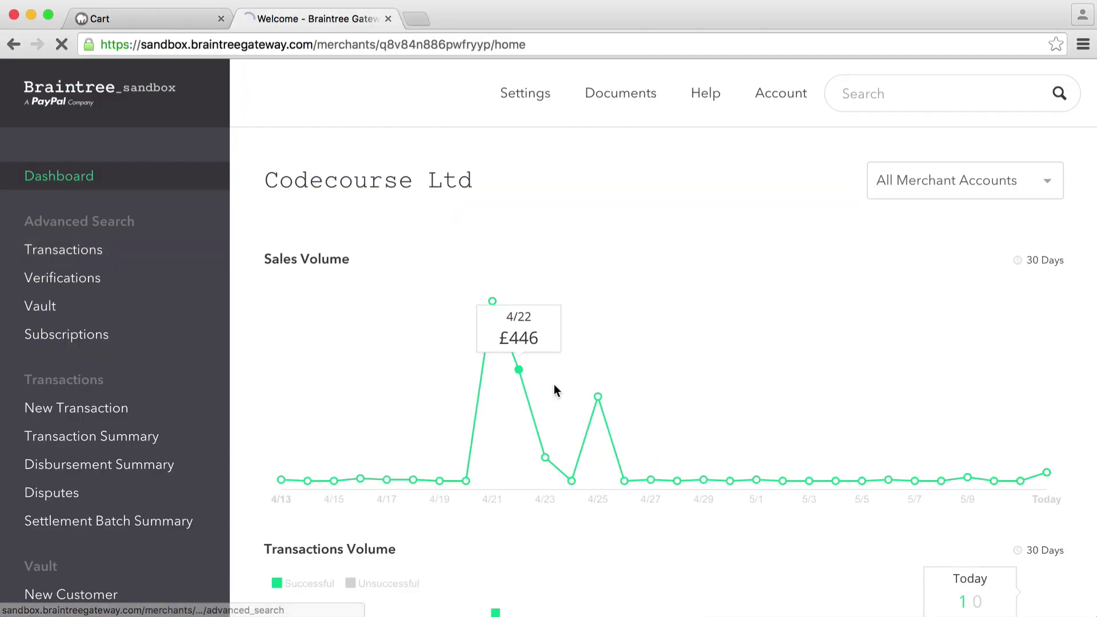
scroll(537, 394, down, 15)
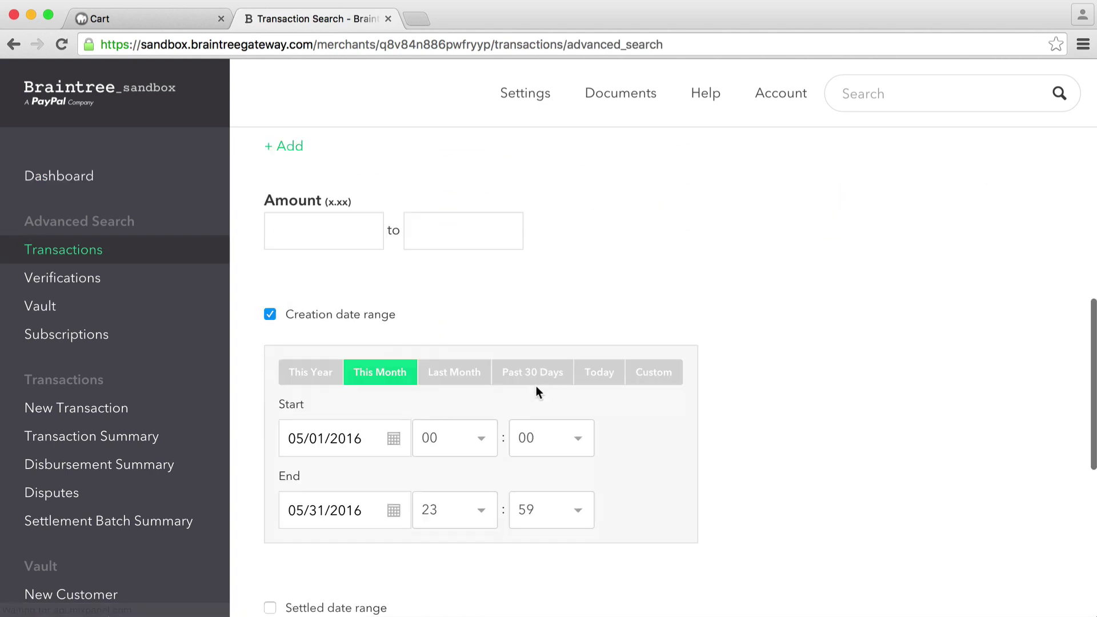